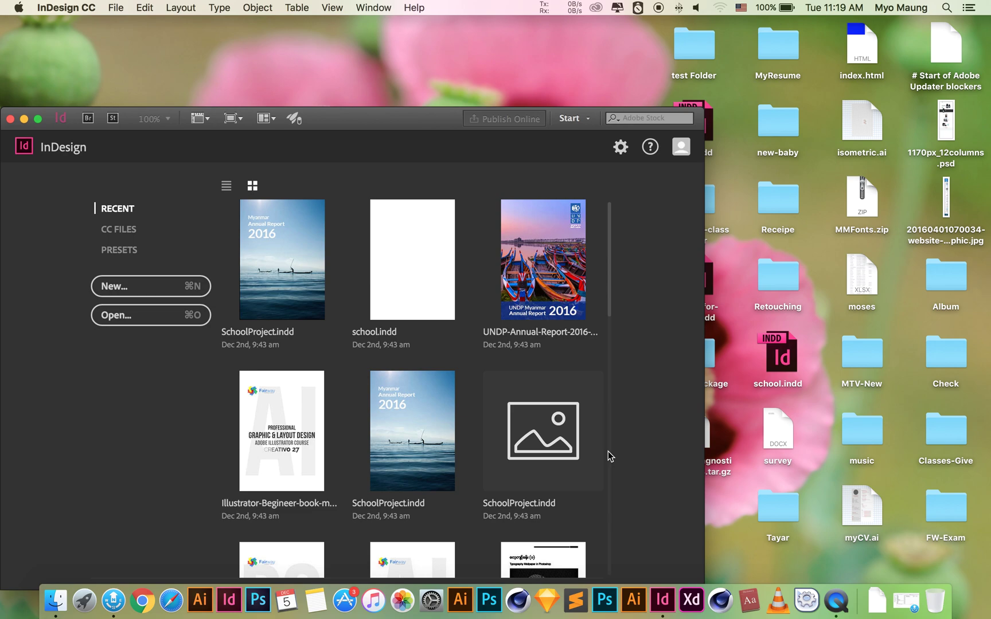
Enlarge the application window to fill the screen and show the recent files as a list.
drag(405, 116, 500, 75)
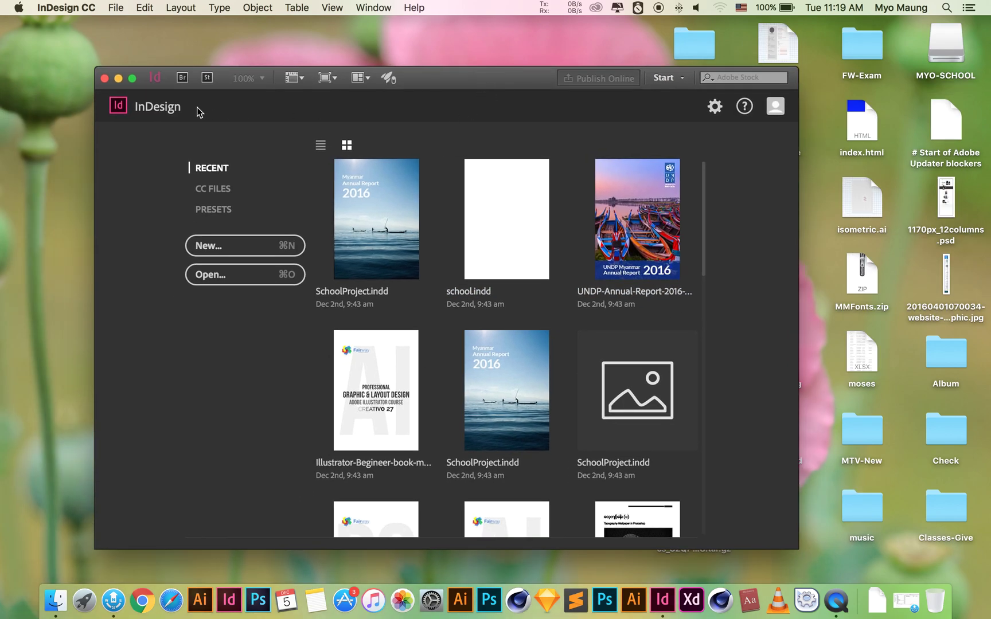
click(132, 79)
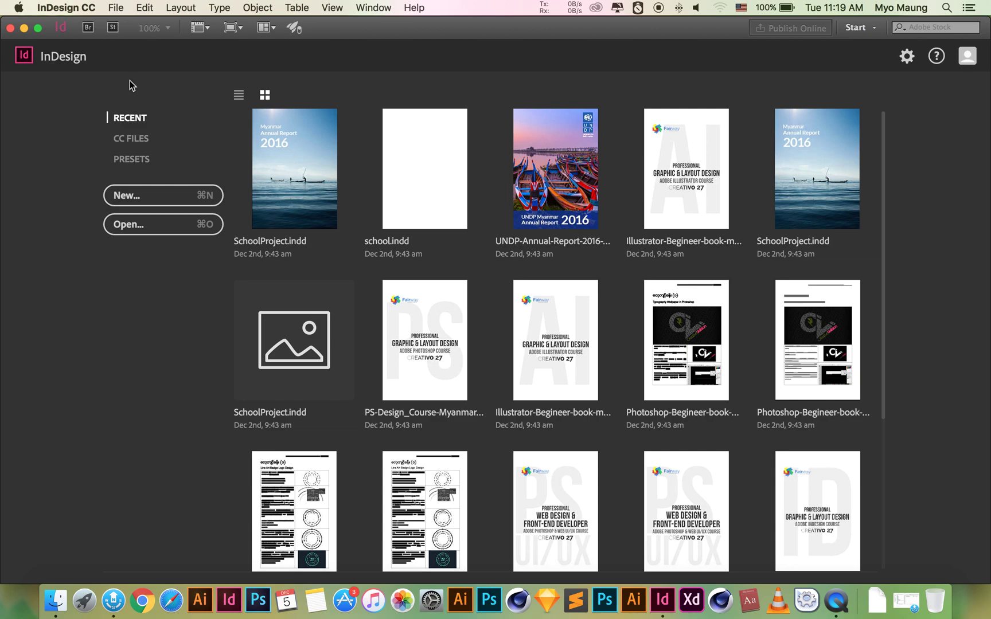
click(238, 97)
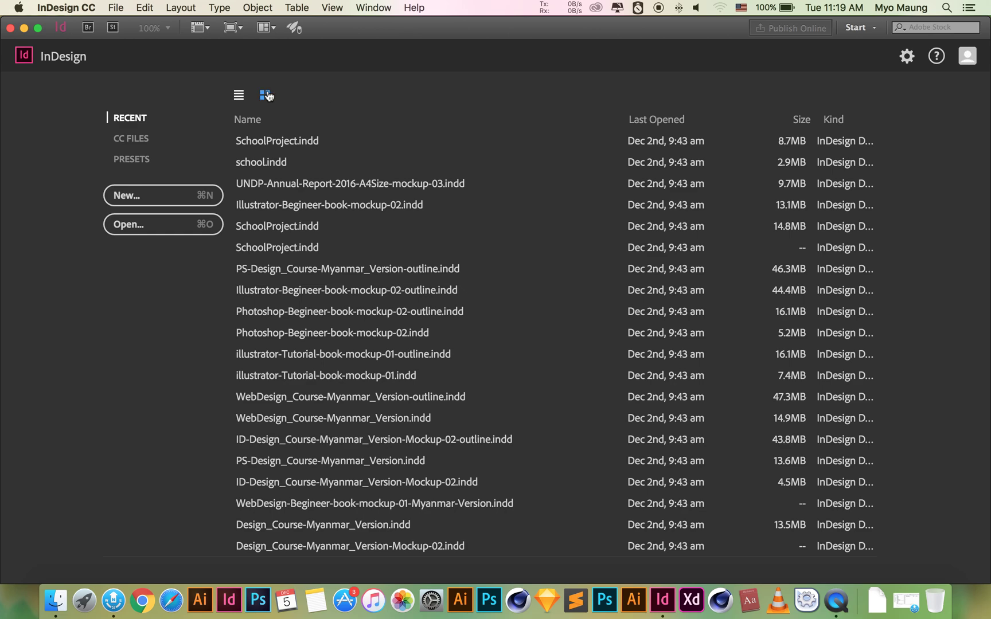
Start a new document and examine the available Intent options in its settings.
click(117, 8)
mouse_move(118, 28)
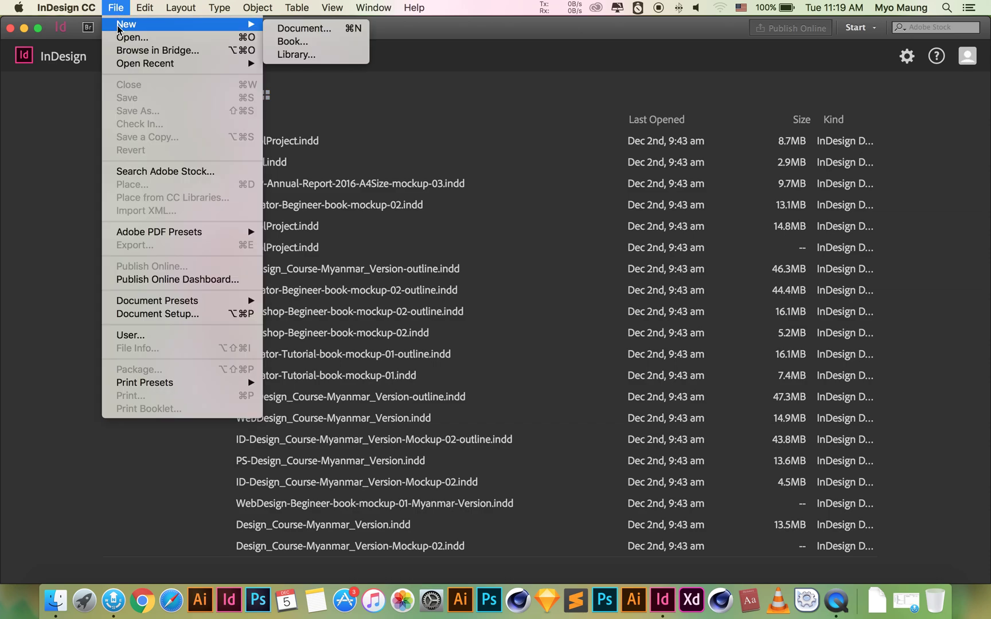
click(305, 34)
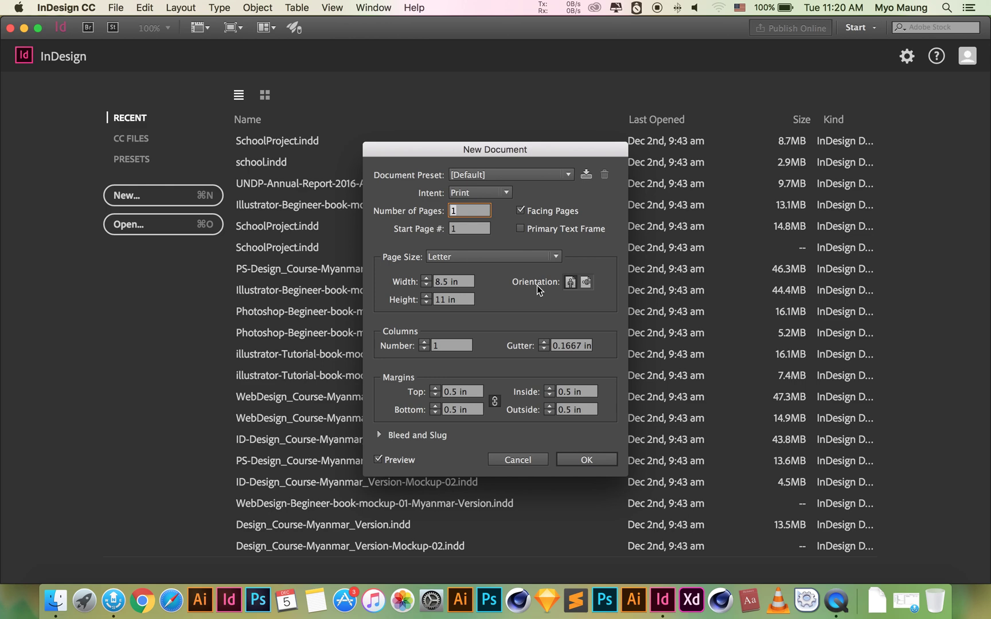
key(XF86AudioRaiseVolume)
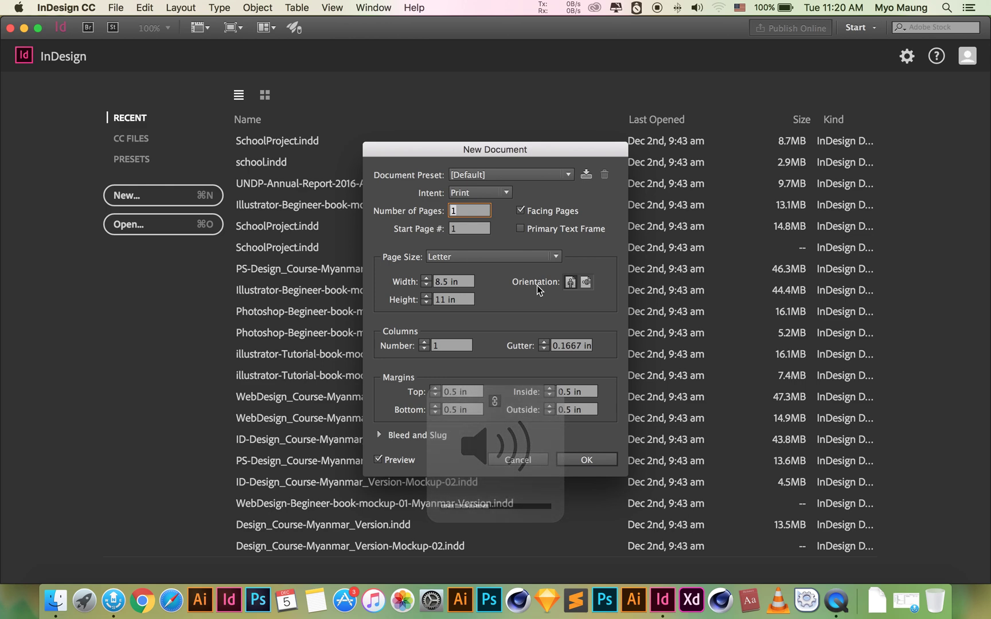
click(478, 194)
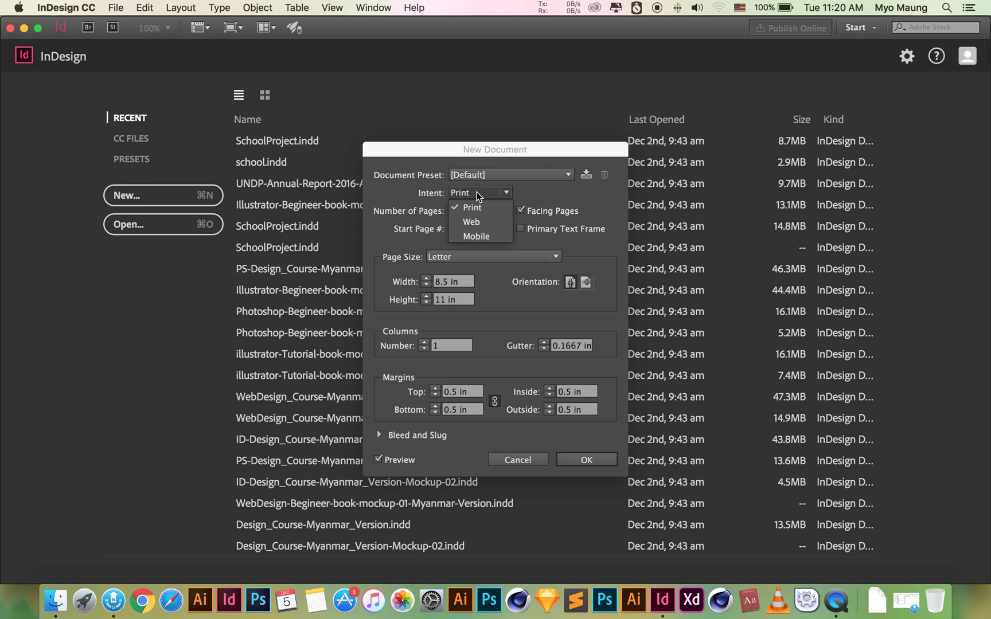
click(417, 196)
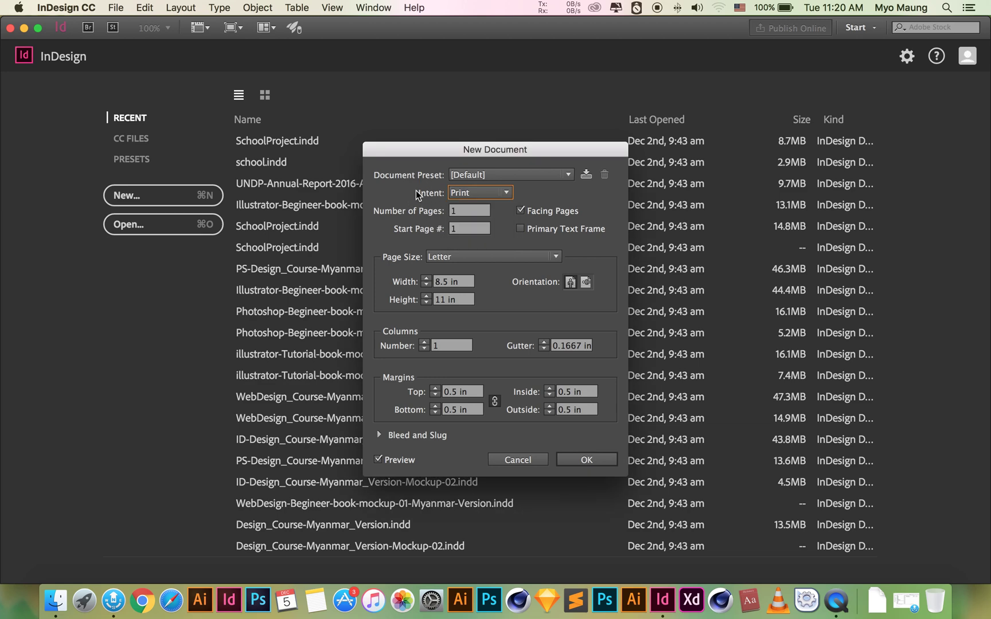
click(458, 193)
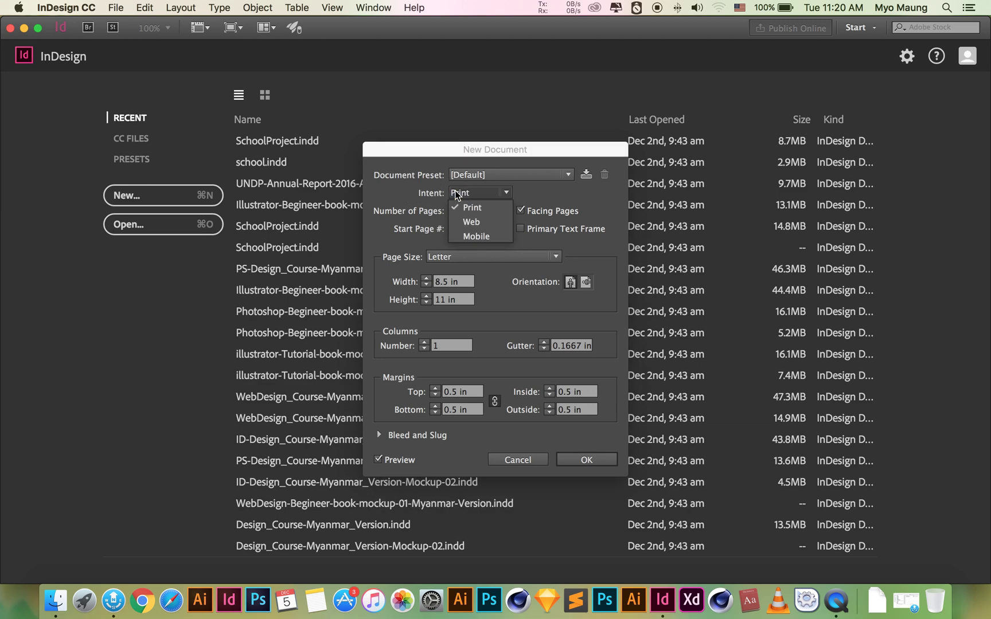
click(402, 192)
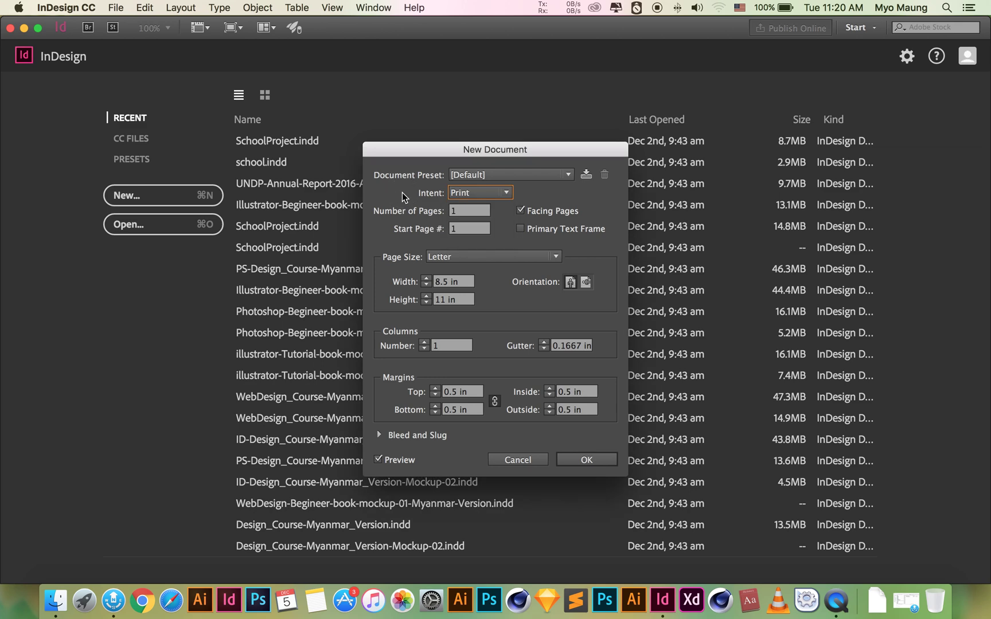
Create a Letter-size Print document with 20 pages and Facing Pages turned off.
click(466, 212)
key(XF86AudioLowerVolume)
key(XF86AudioLowerVolume)
text(20)
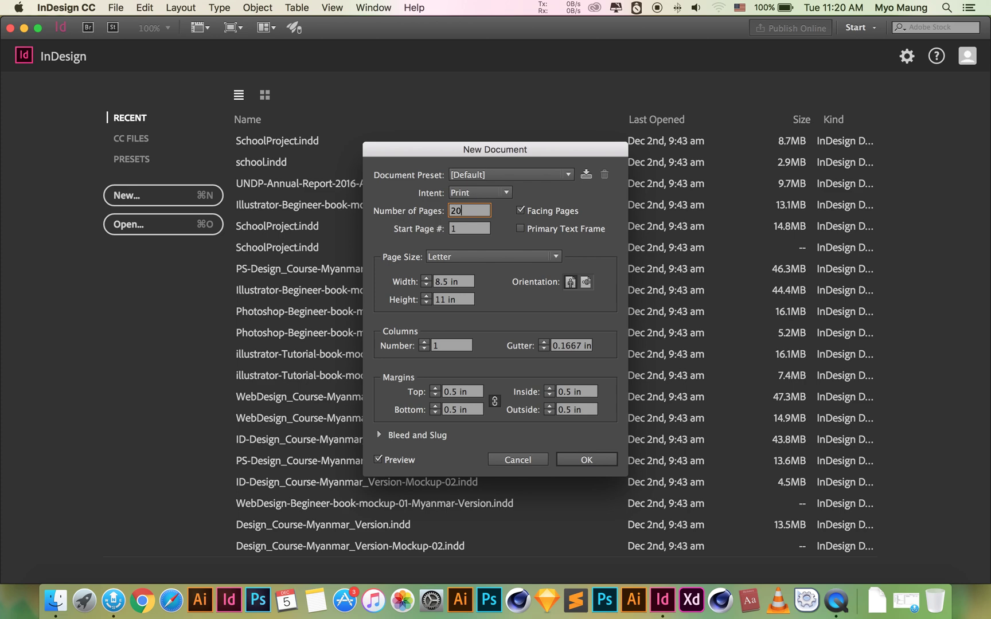
click(520, 211)
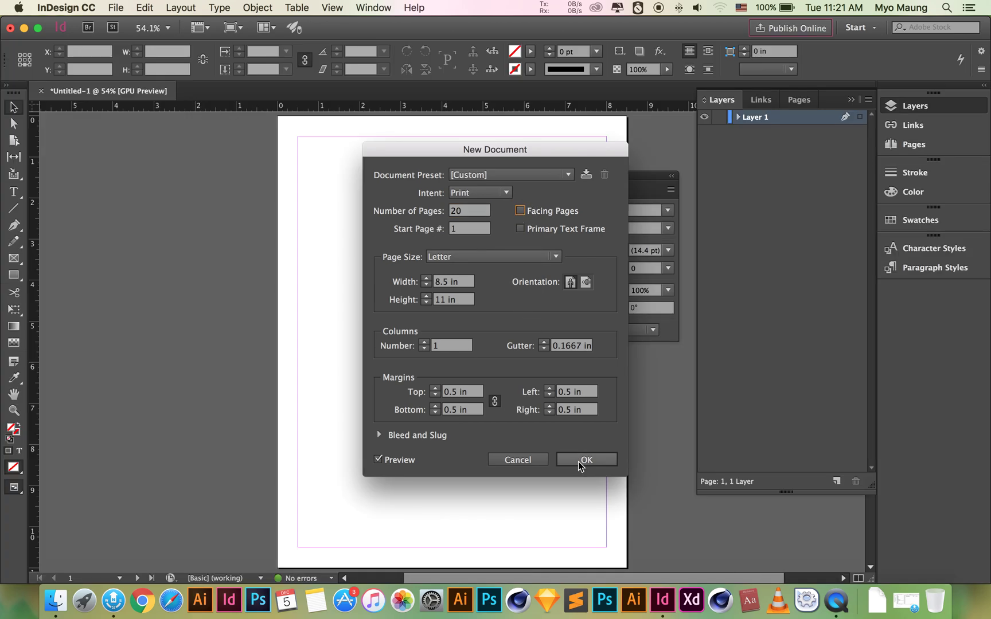
click(583, 460)
Hide the panels, examine how the single pages of the document are arranged, and close the document.
key(Tab)
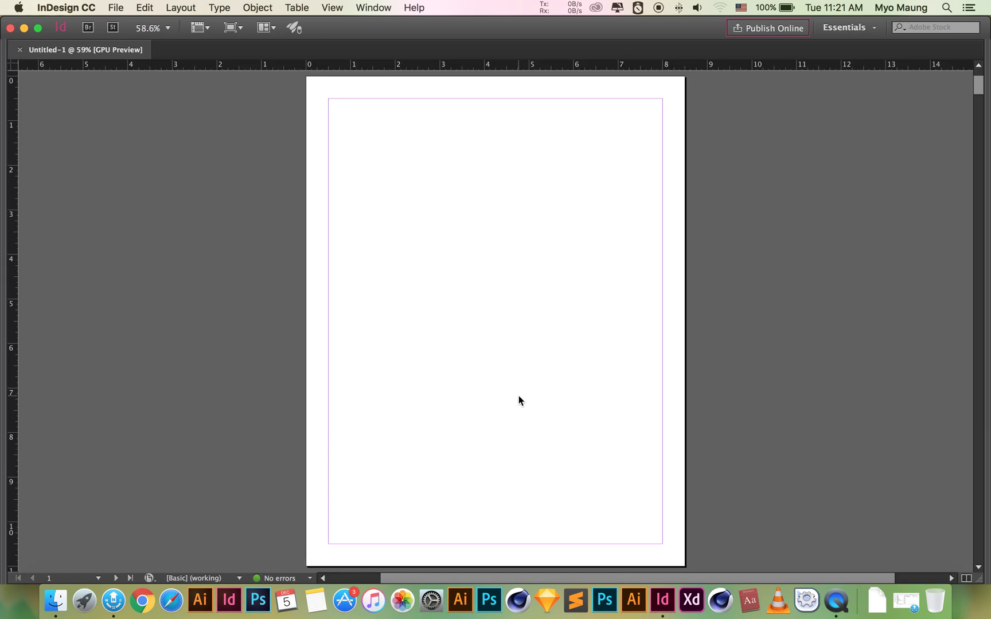
key(super+minus)
key(super+minus)
key(super+minus)
key(super+minus)
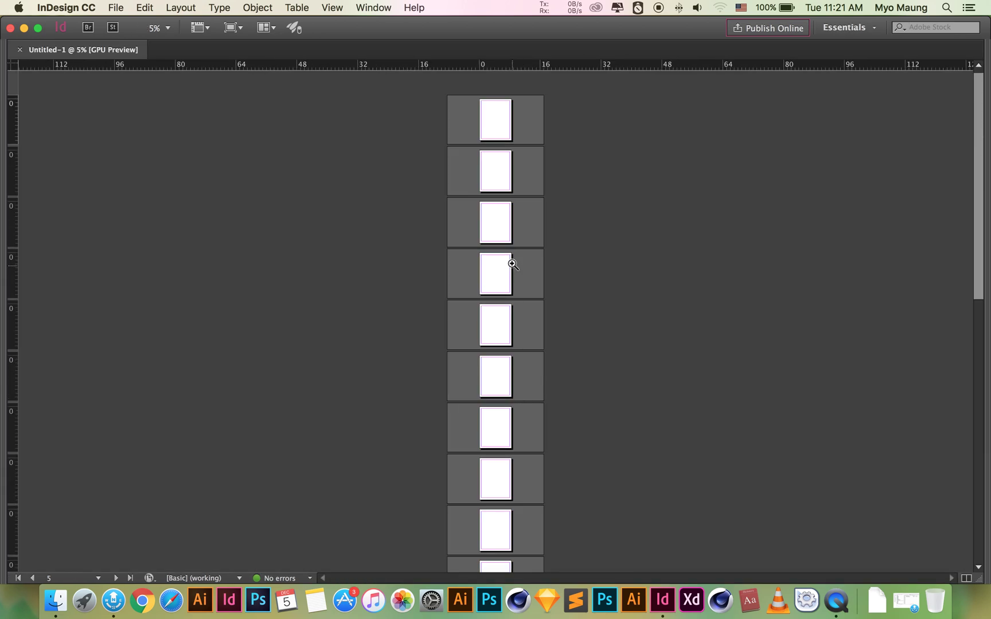
click(504, 211)
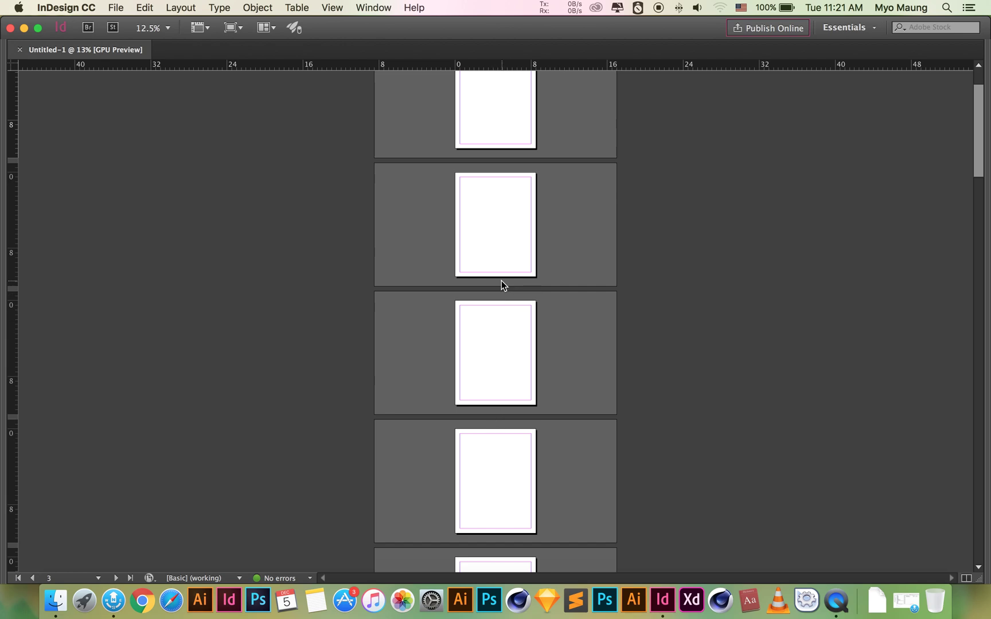
key(super+w)
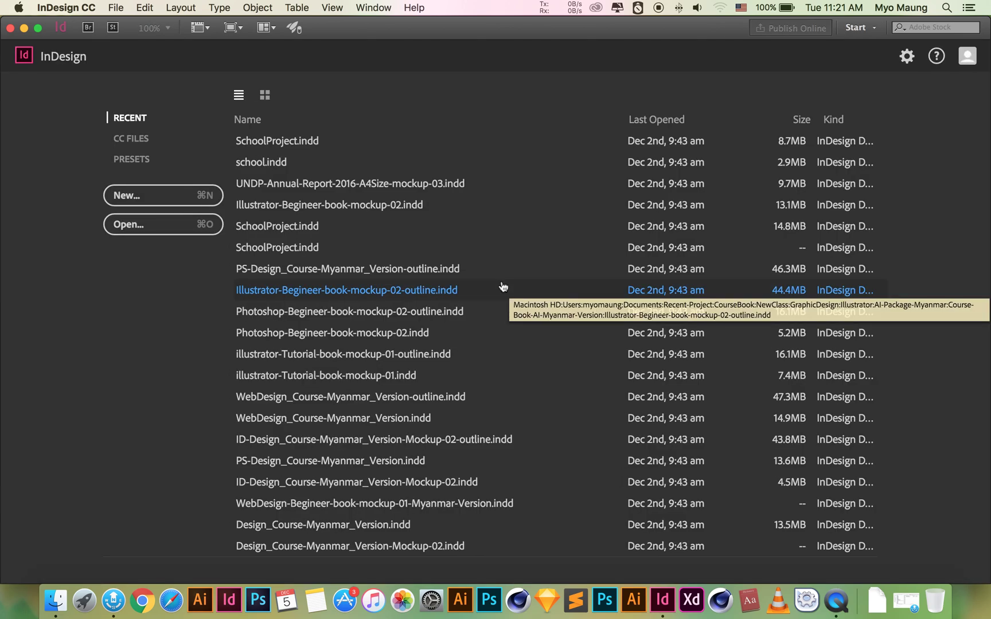
Create a one-page Letter document with the default Facing Pages setting, view its page placement, and close it.
key(super+n)
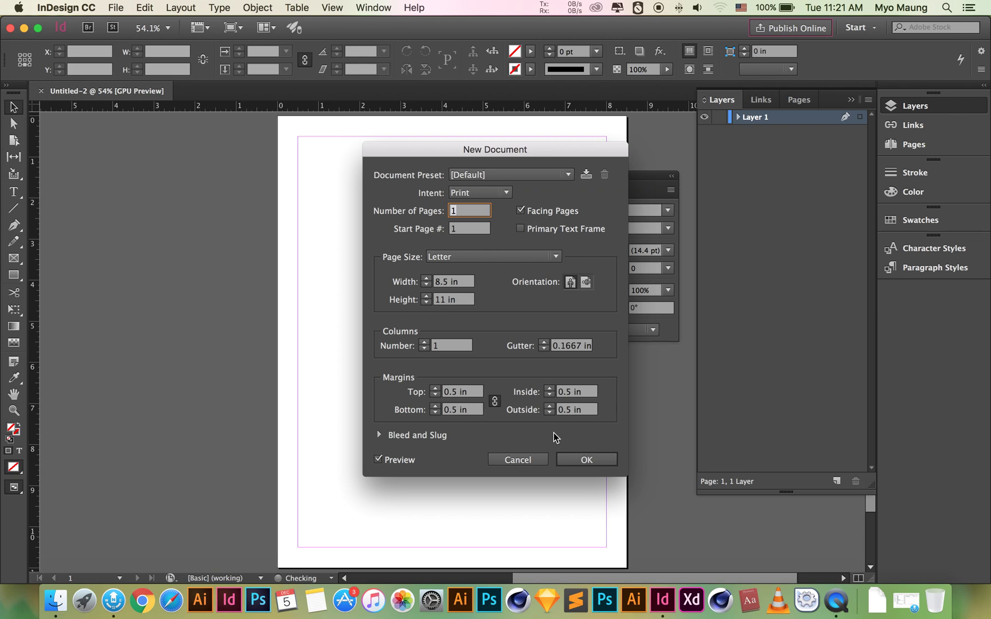
click(567, 457)
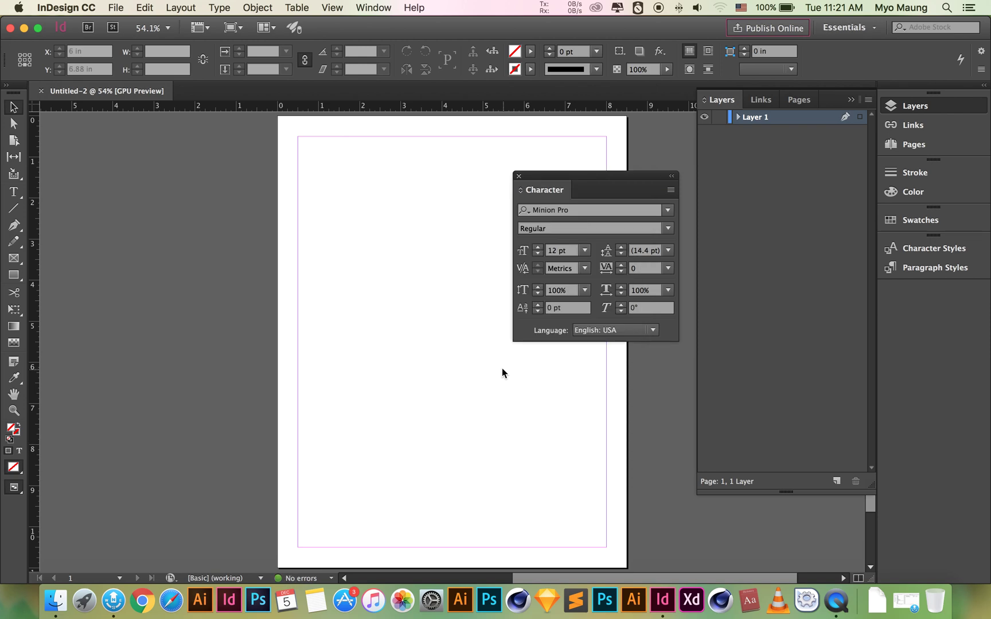
key(super+minus)
key(super+minus)
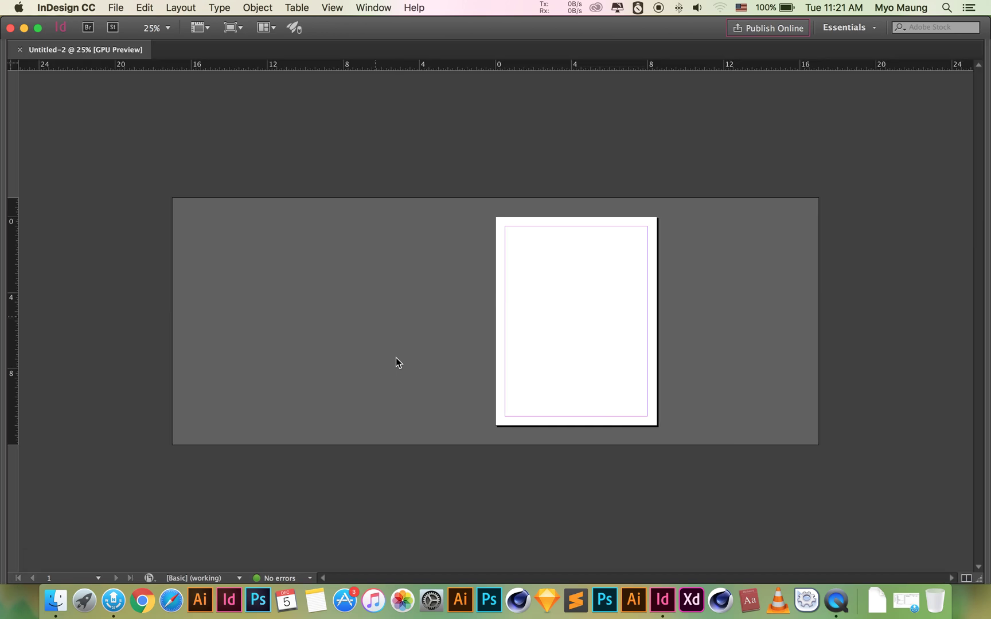
key(super+w)
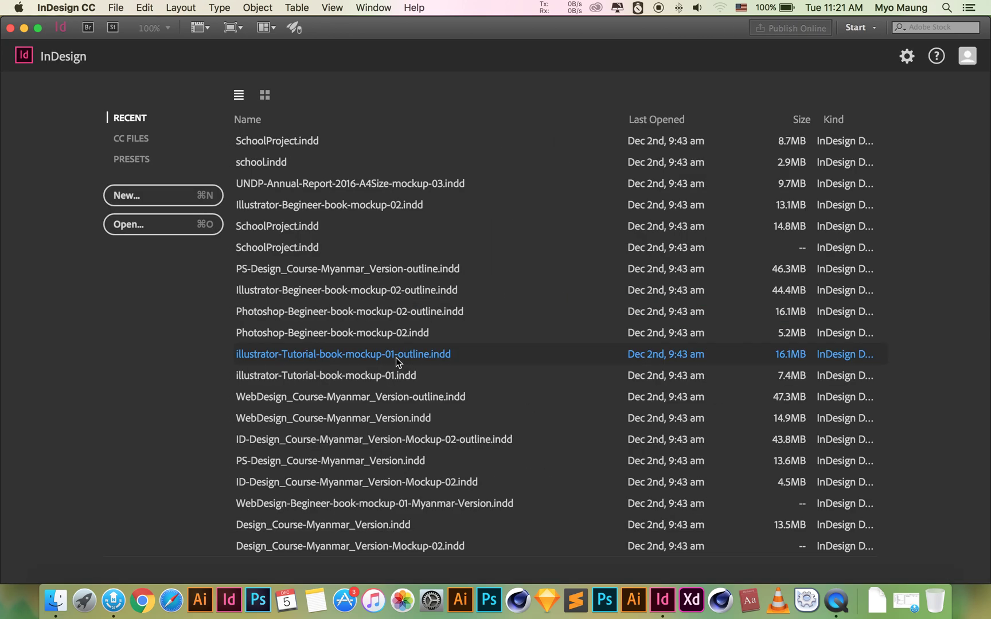
Create a new Letter document with 20 pages and Facing Pages turned on.
key(super+n)
text(20)
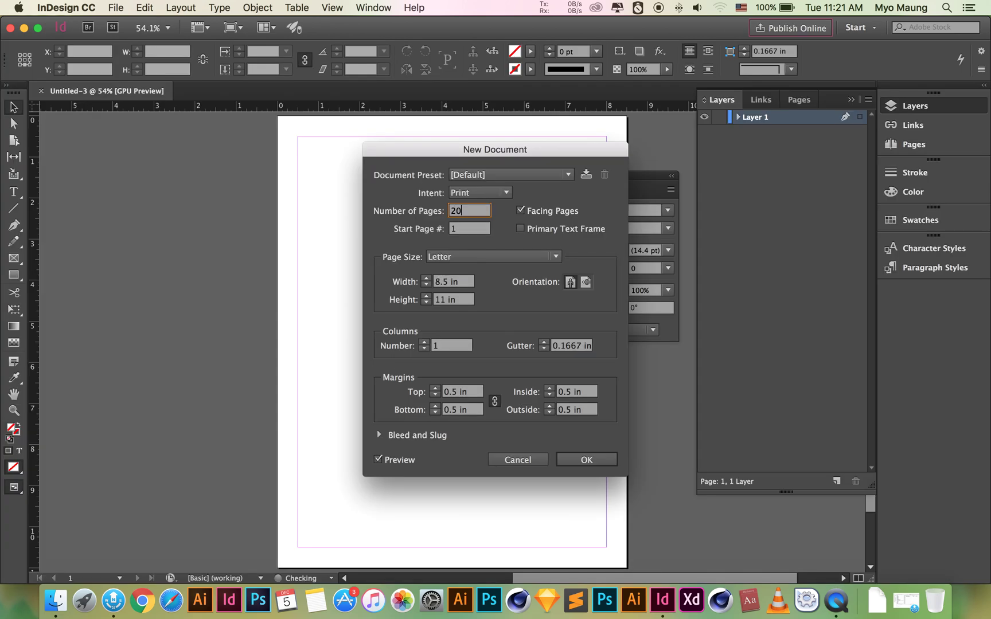
key(Escape)
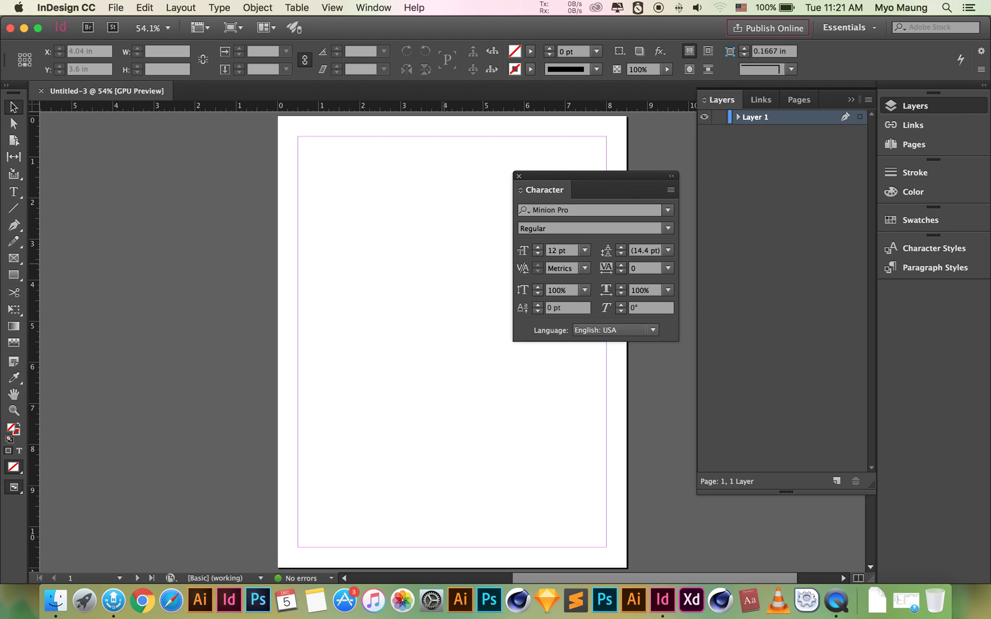
Collapse the Layers panel and dismiss the floating Character panel, closing the document as well.
click(915, 105)
click(518, 176)
drag(504, 283, 537, 287)
key(super+w)
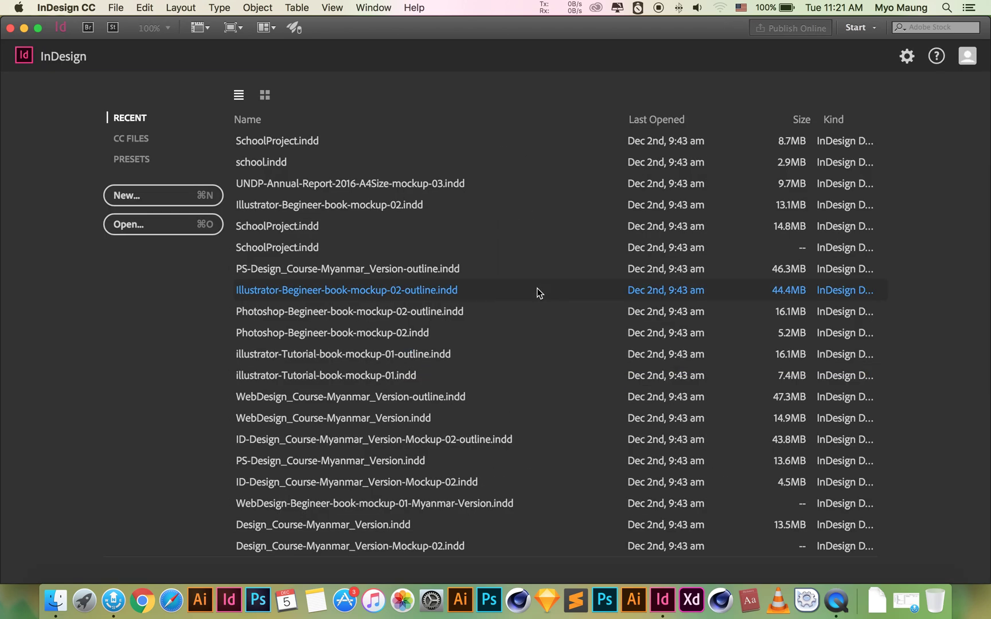
Examine the start page, page size, width and height settings of a new 20-page document, and cancel its creation.
key(super+n)
text(20)
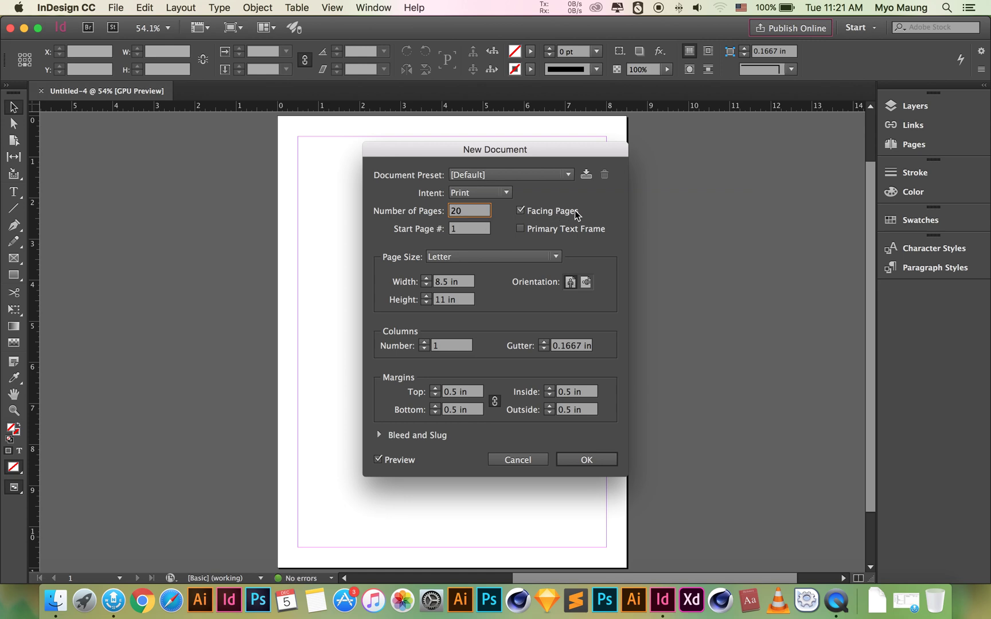
click(465, 229)
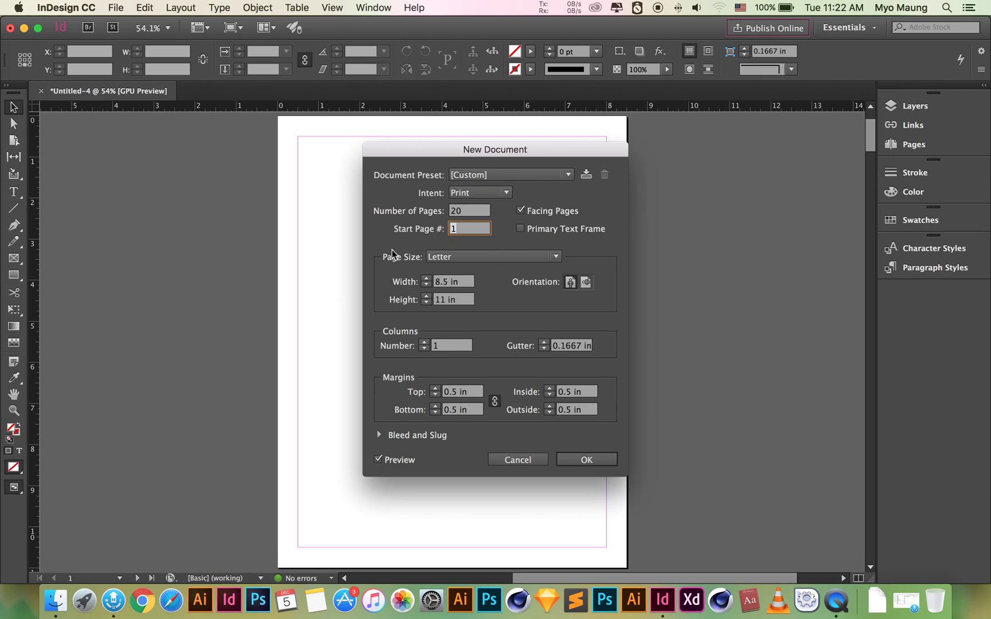
click(438, 259)
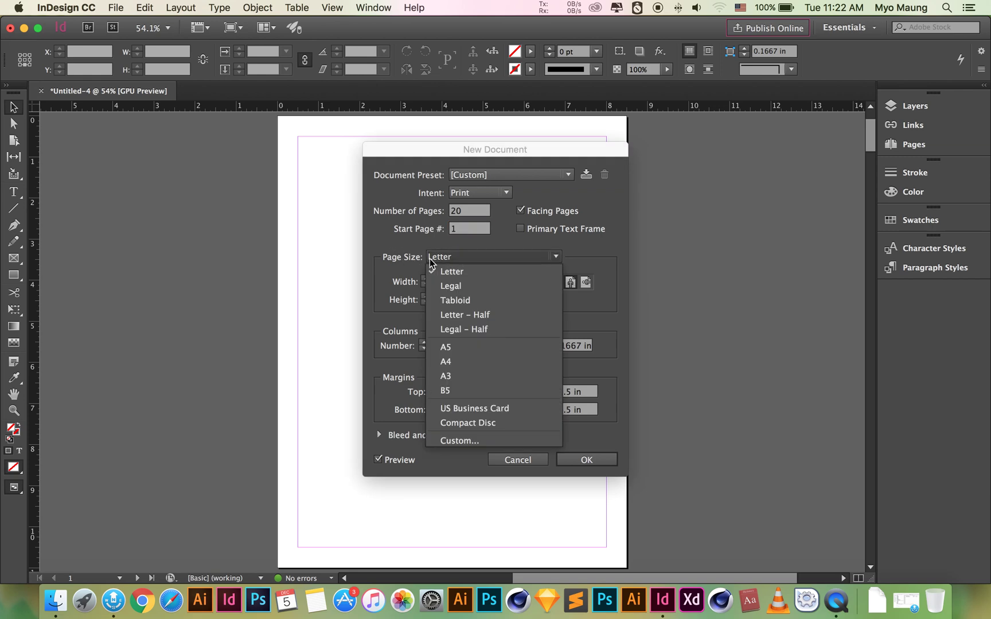
click(384, 270)
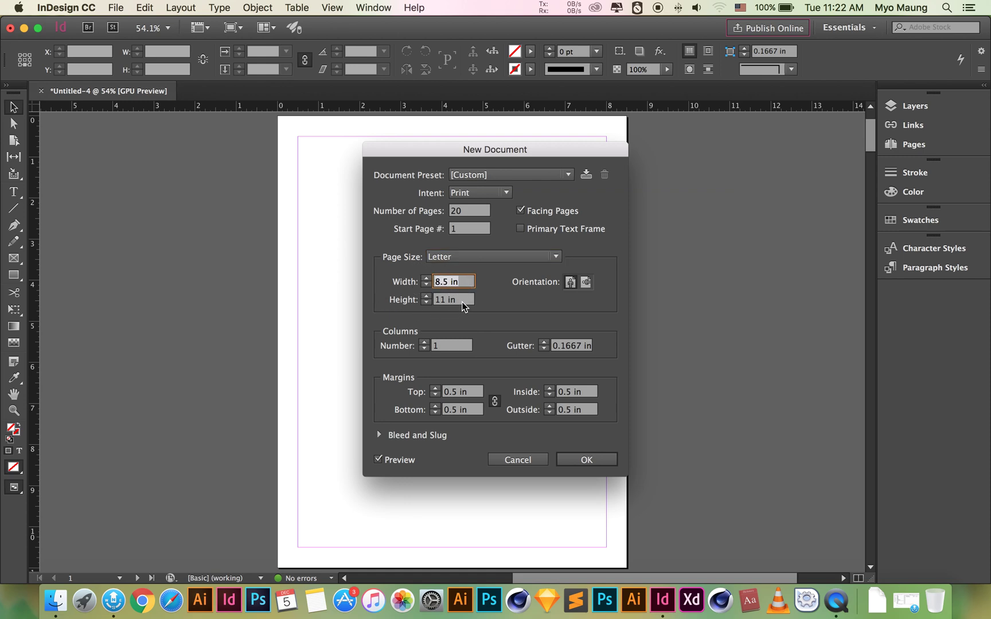
click(462, 301)
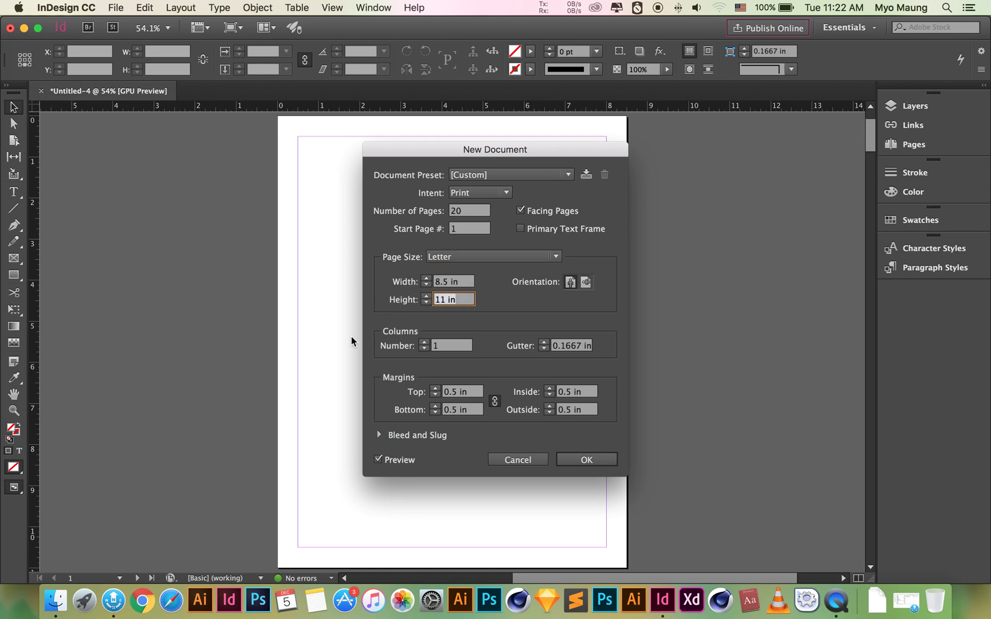
click(453, 282)
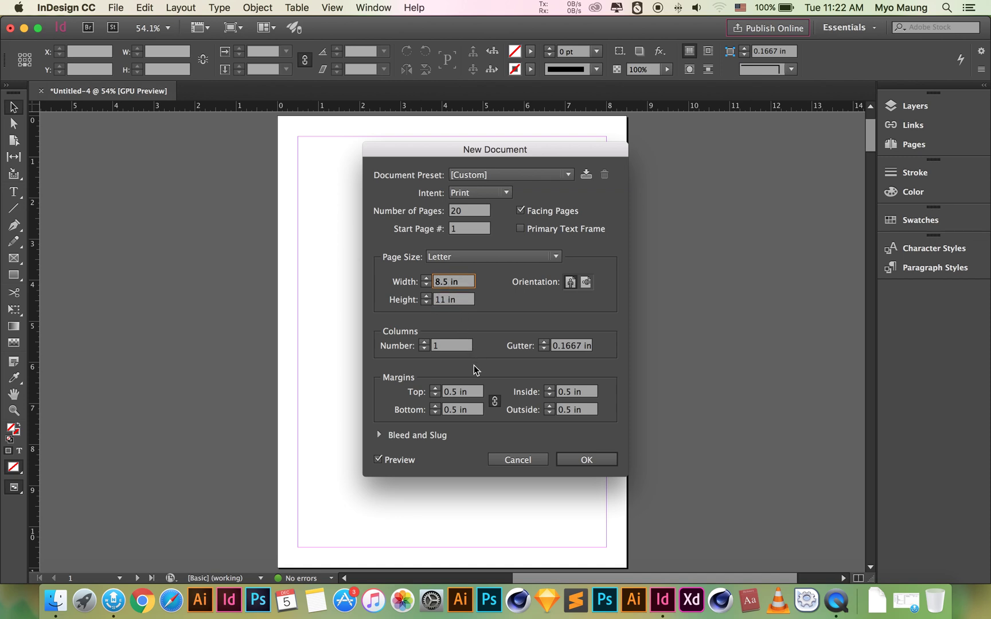
click(515, 460)
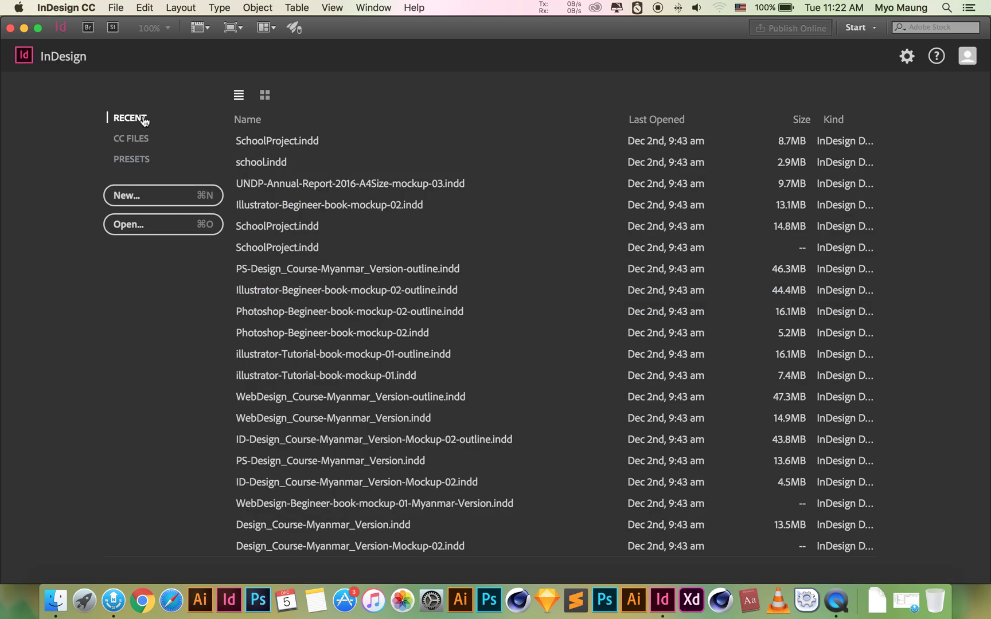
Open the Units & Increments preferences.
click(62, 8)
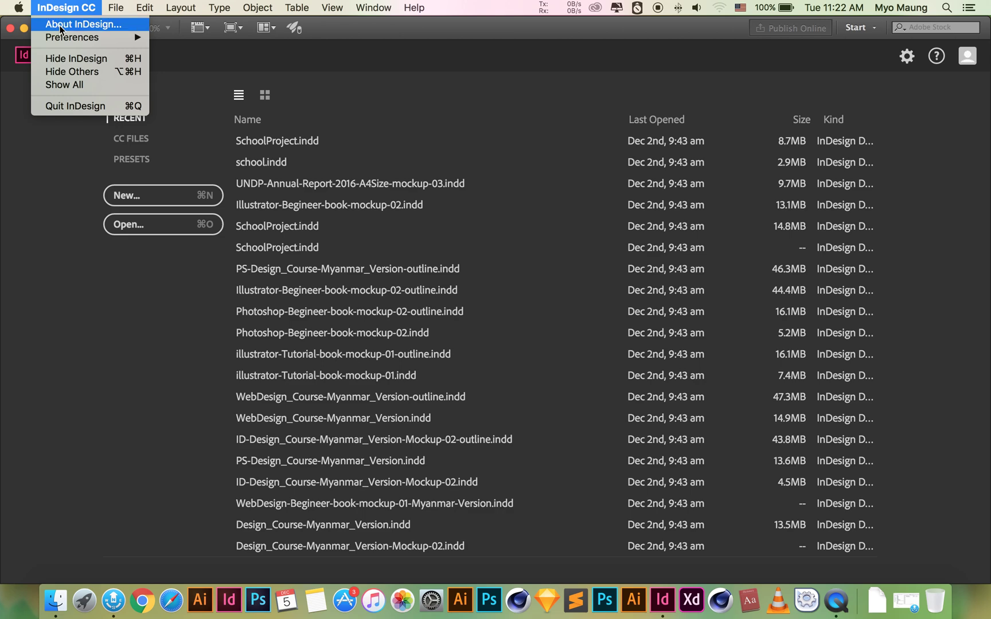
mouse_move(75, 38)
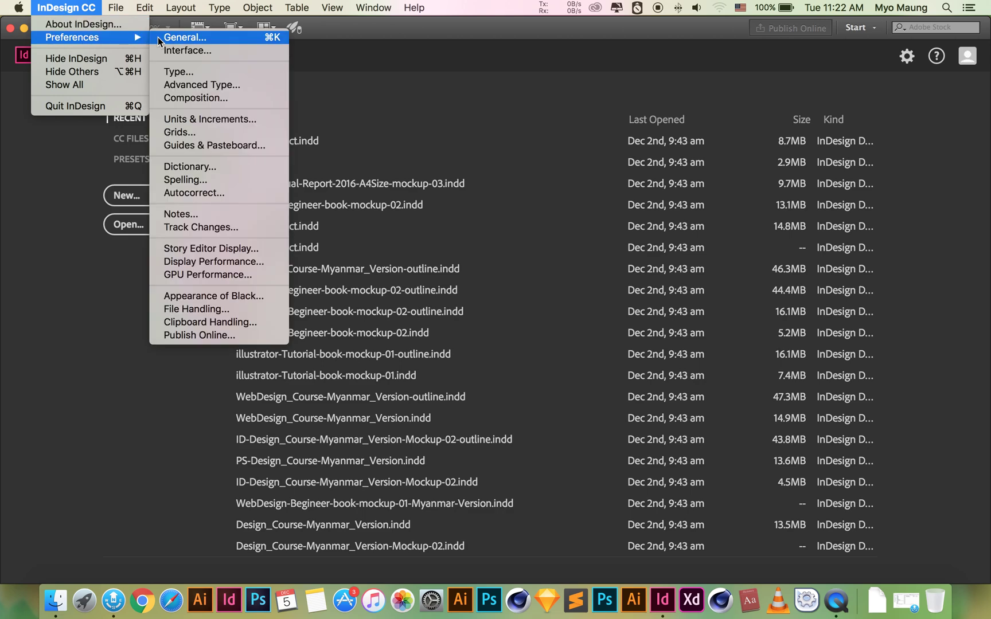
click(206, 122)
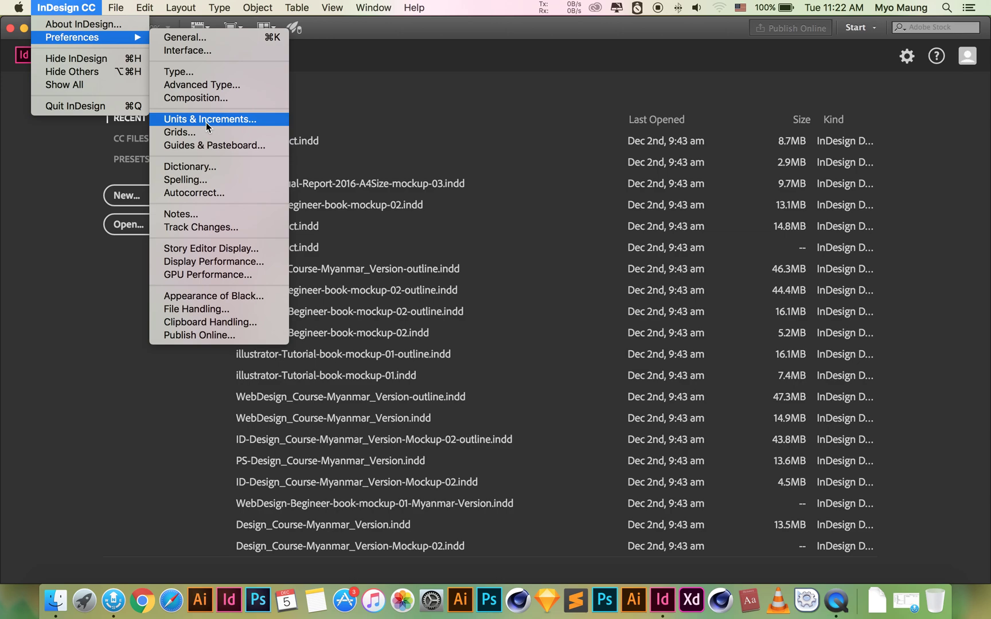
mouse_move(122, 8)
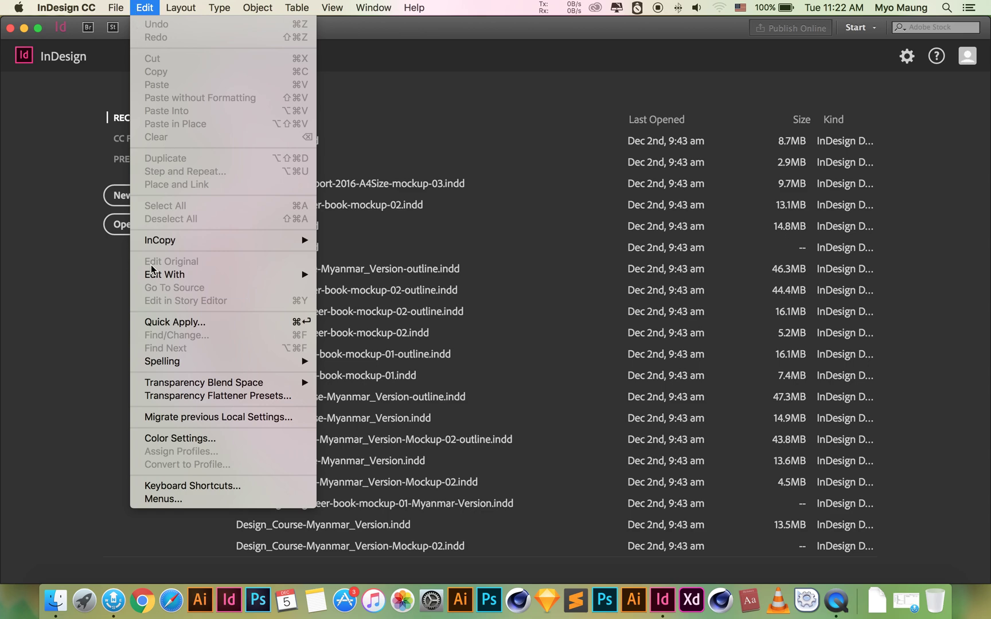
mouse_move(66, 8)
mouse_move(80, 40)
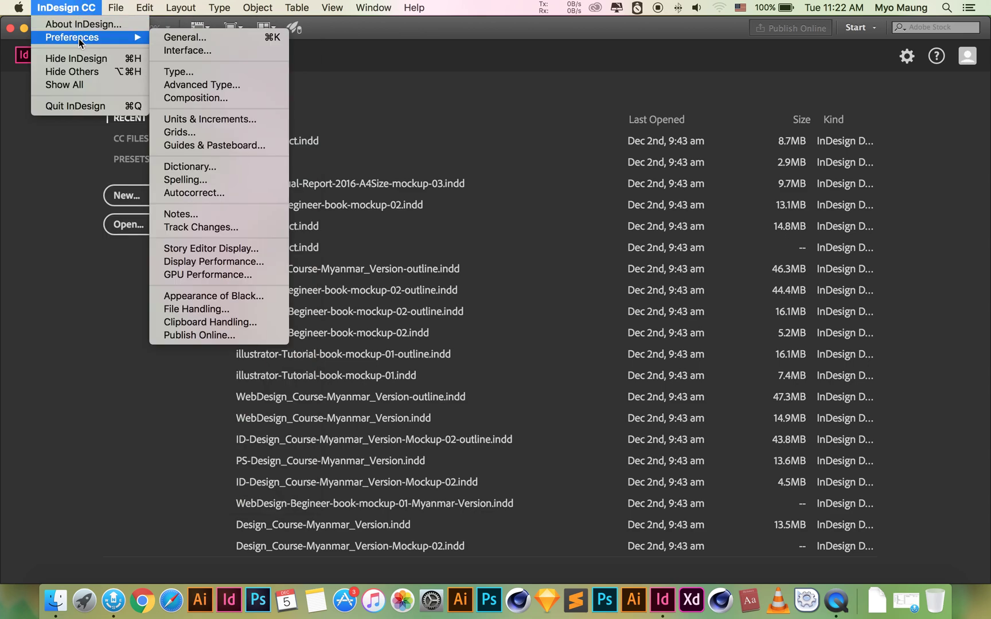
click(197, 119)
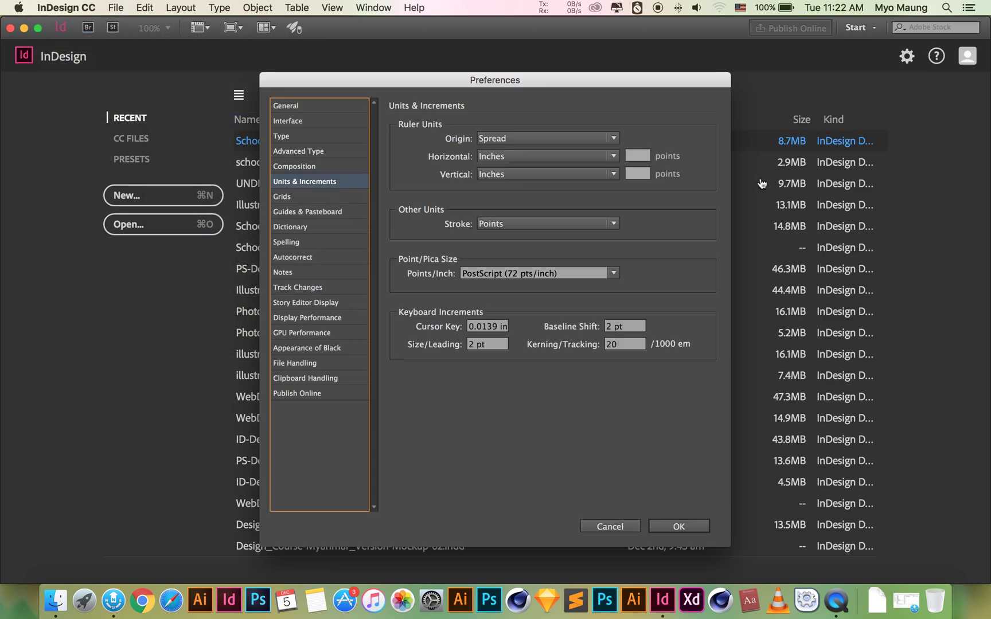
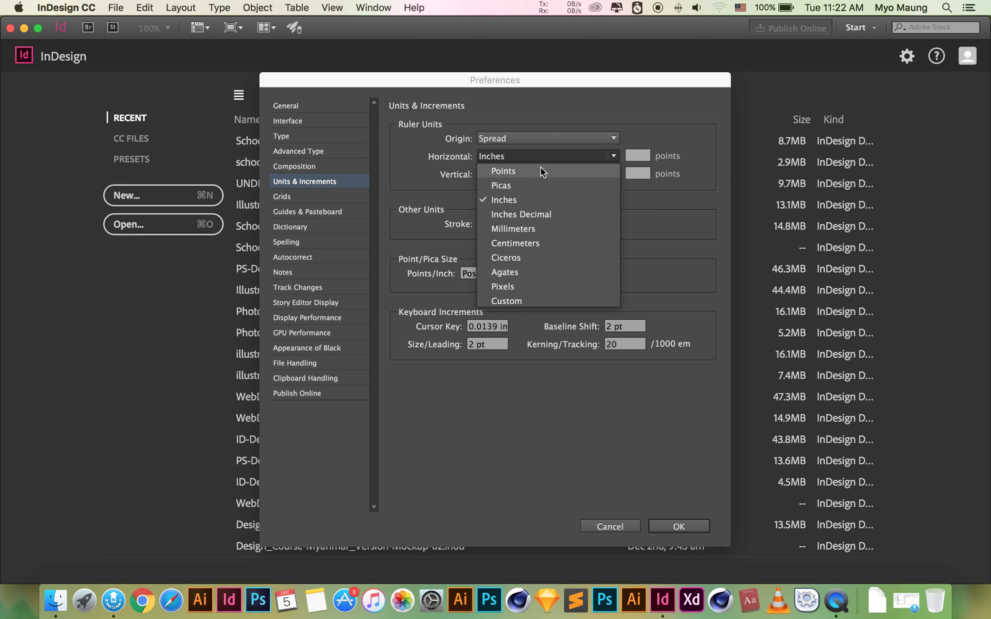
Examine the horizontal and vertical ruler unit choices and close the preferences with both kept at Inches.
click(431, 166)
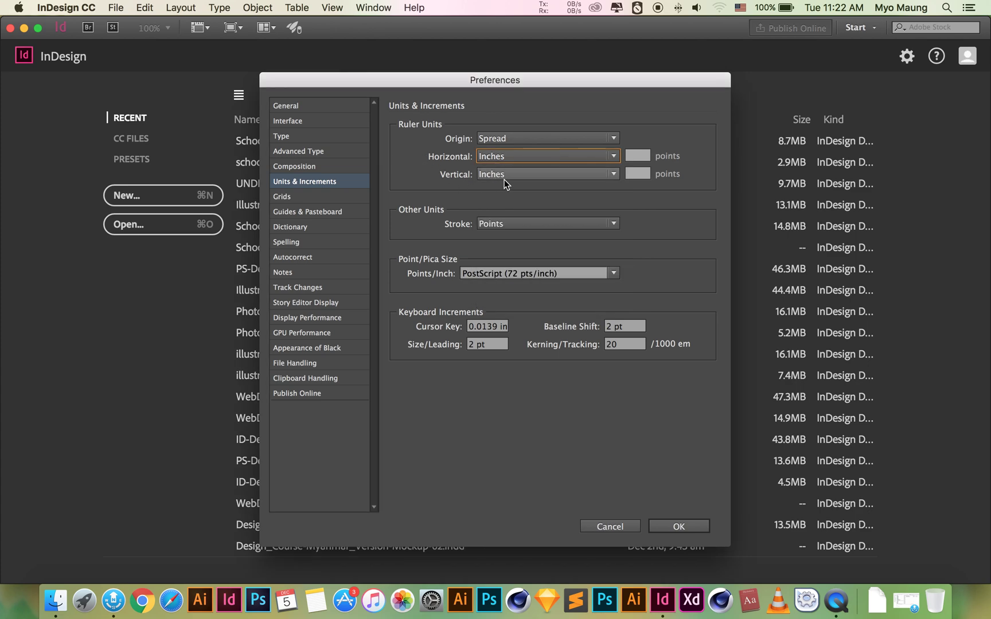
click(504, 175)
click(423, 168)
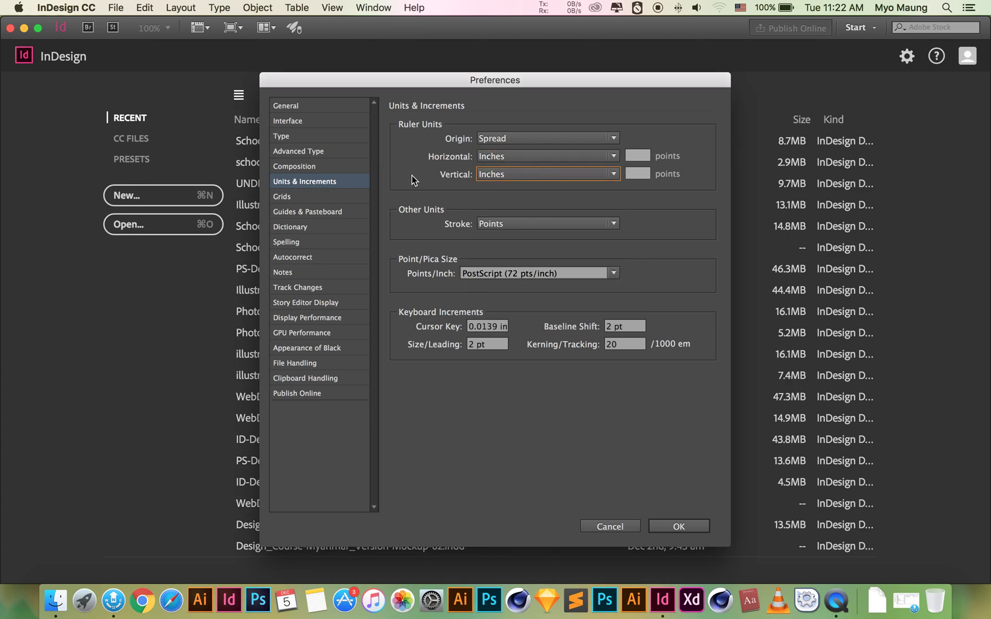
click(668, 526)
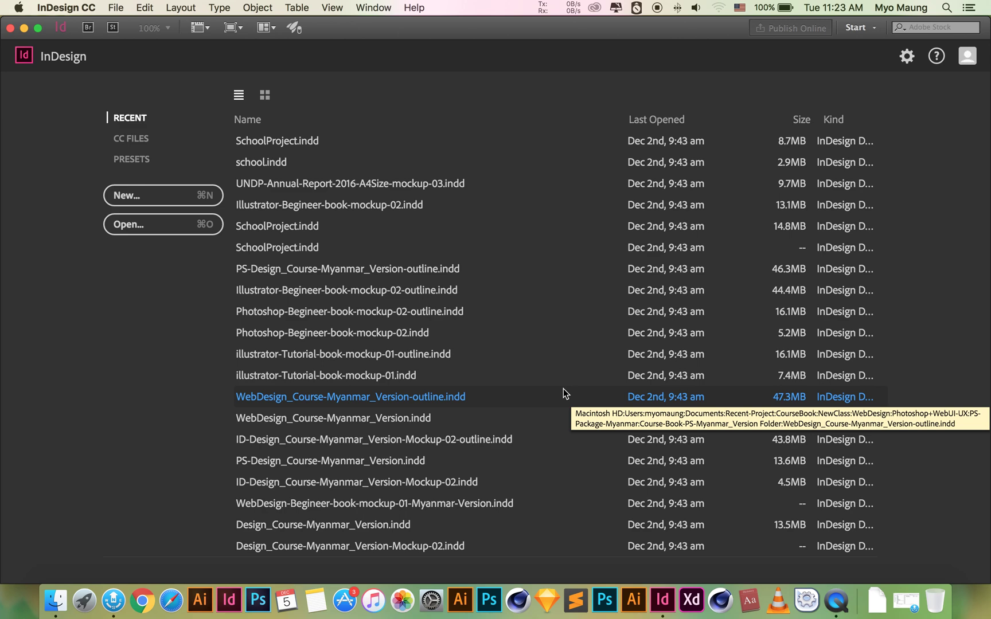
Start a new document with 20 pages, start page 1, Facing Pages on and the A4 page size.
key(super+n)
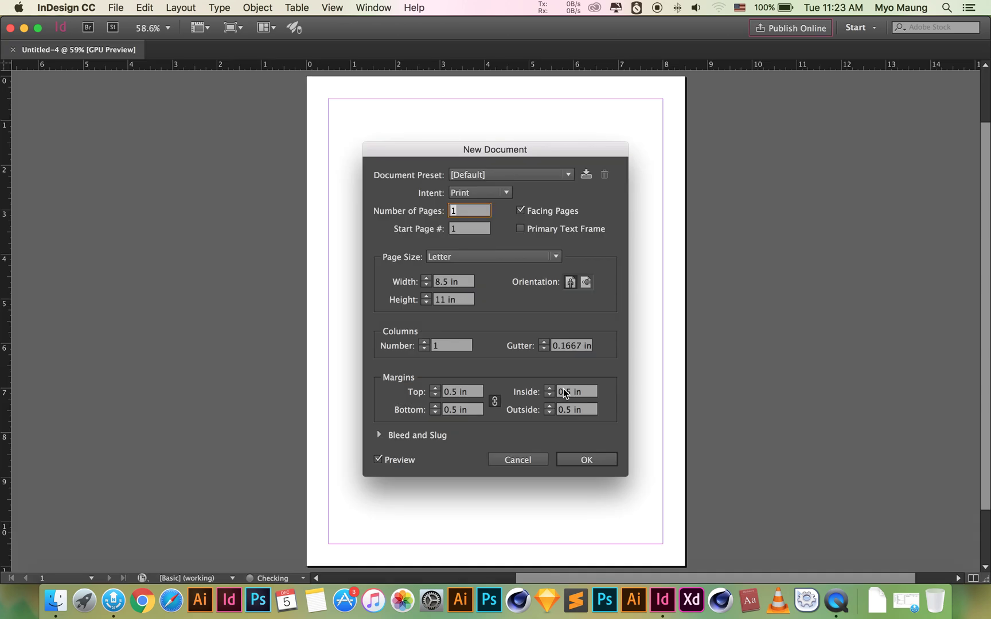
text(20)
key(Tab)
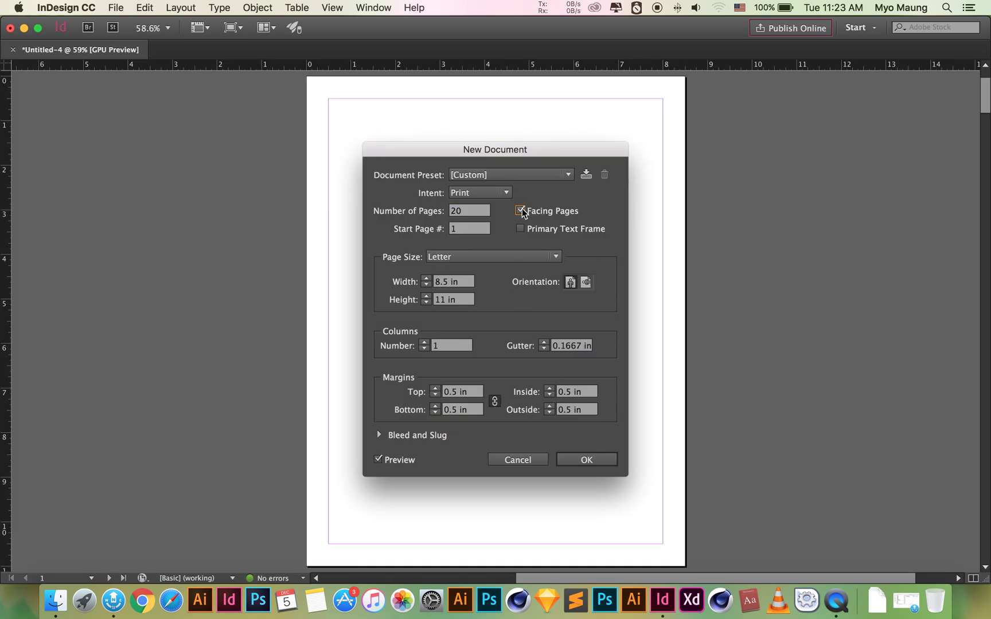
drag(469, 228, 386, 229)
click(466, 258)
click(459, 357)
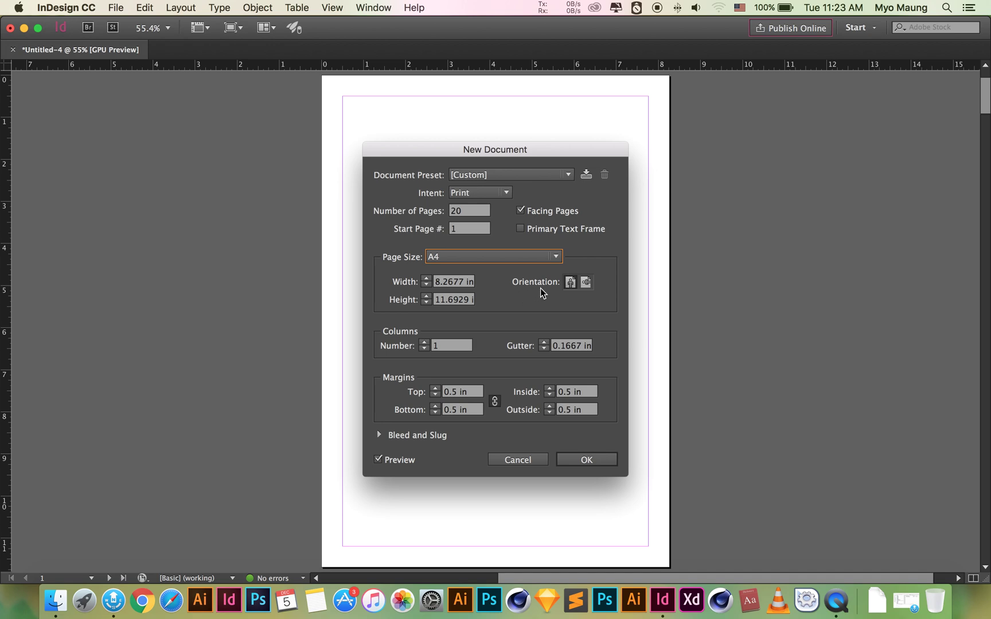
Try the landscape orientation for the A4 page, return it to portrait, and move the dialog aside to reveal the page preview.
click(583, 287)
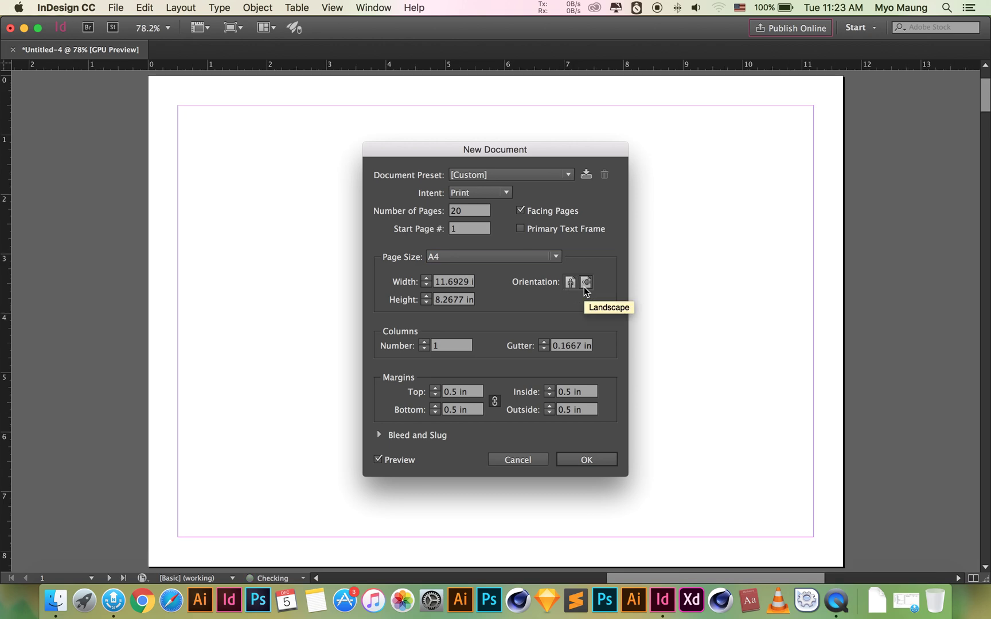
click(569, 285)
drag(522, 153, 640, 147)
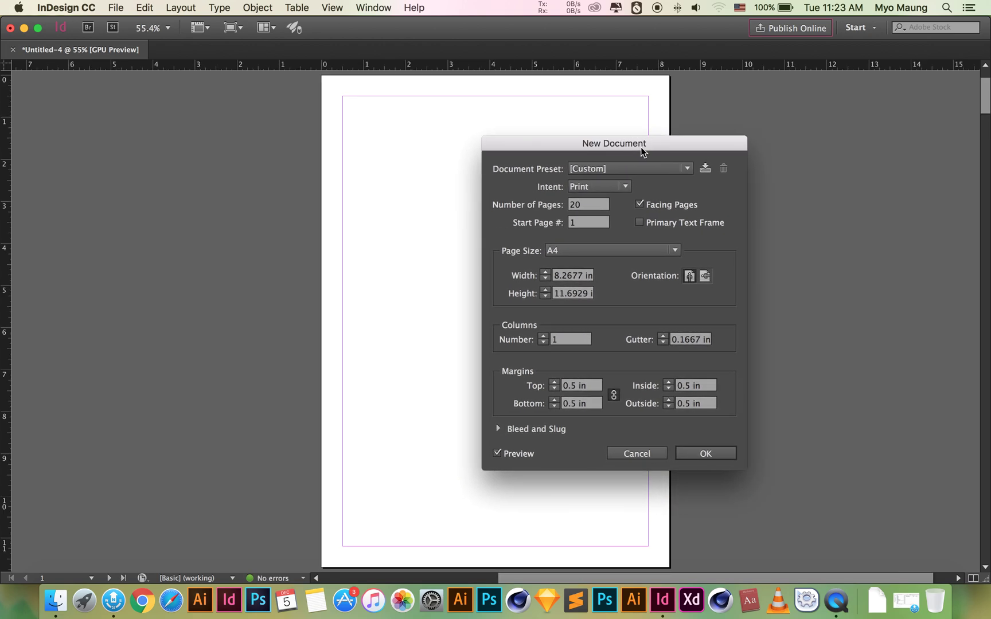
Go through the column and gutter settings, unlink the margin values, and set the top margin to 0.9 in.
click(571, 339)
key(Tab)
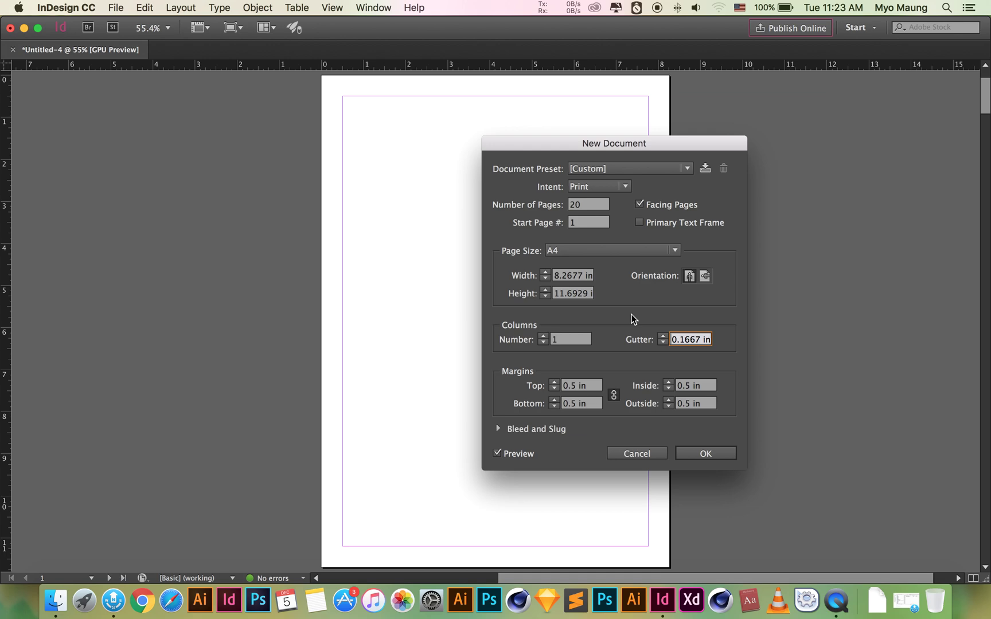
key(Tab)
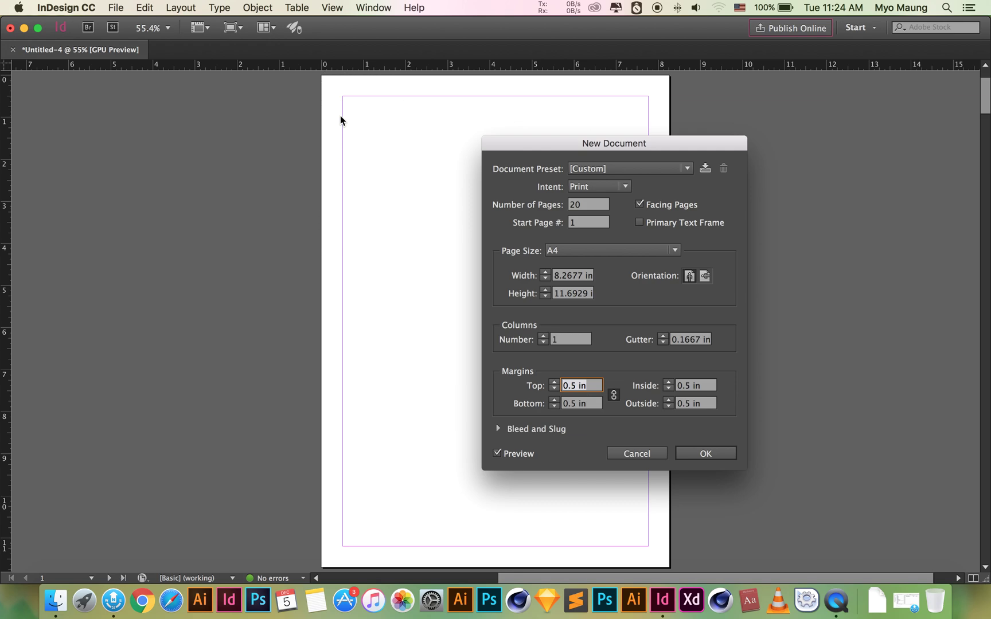
click(610, 400)
click(595, 387)
text(0)
text(.0)
key(BackSpace)
text(9)
key(Tab)
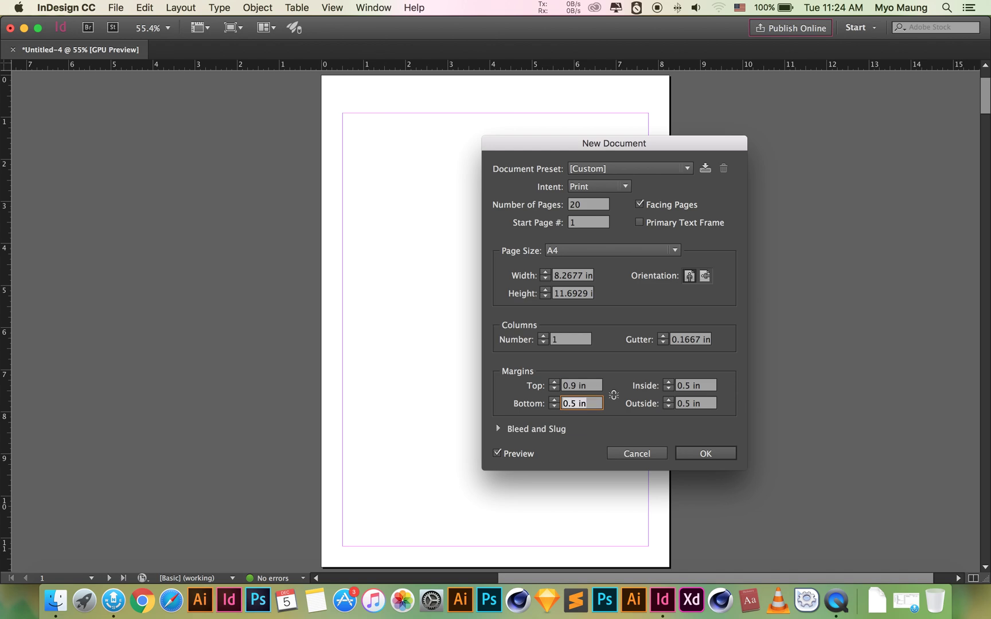
Set the bottom margin to 0.8 in and the top margin to 1 in.
text(0.8)
key(shift+Tab)
text(1)
key(Tab)
key(Tab)
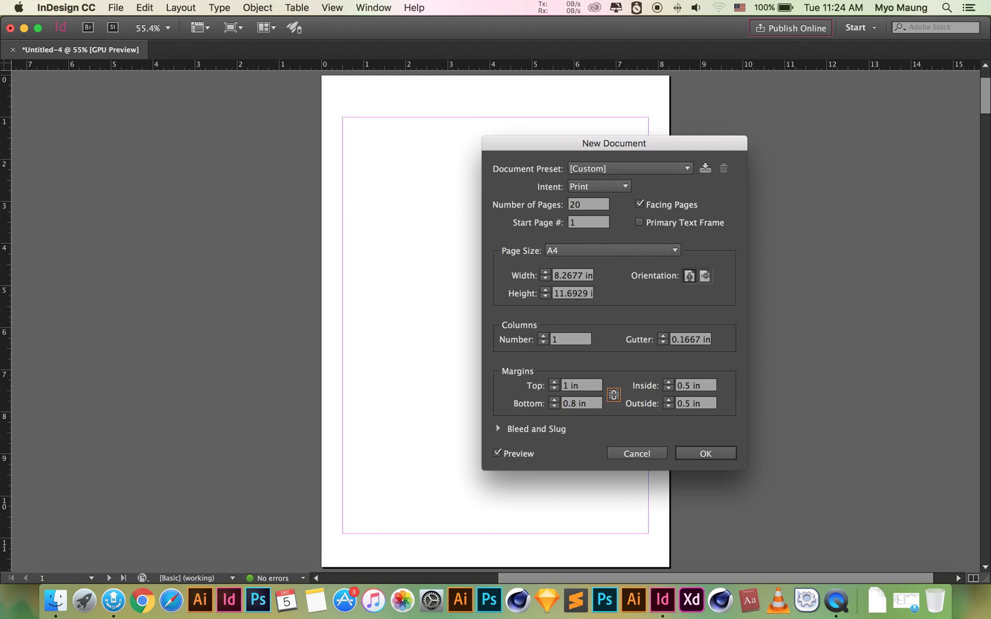
Set the inside and outside margins to 0.7 in each.
key(Tab)
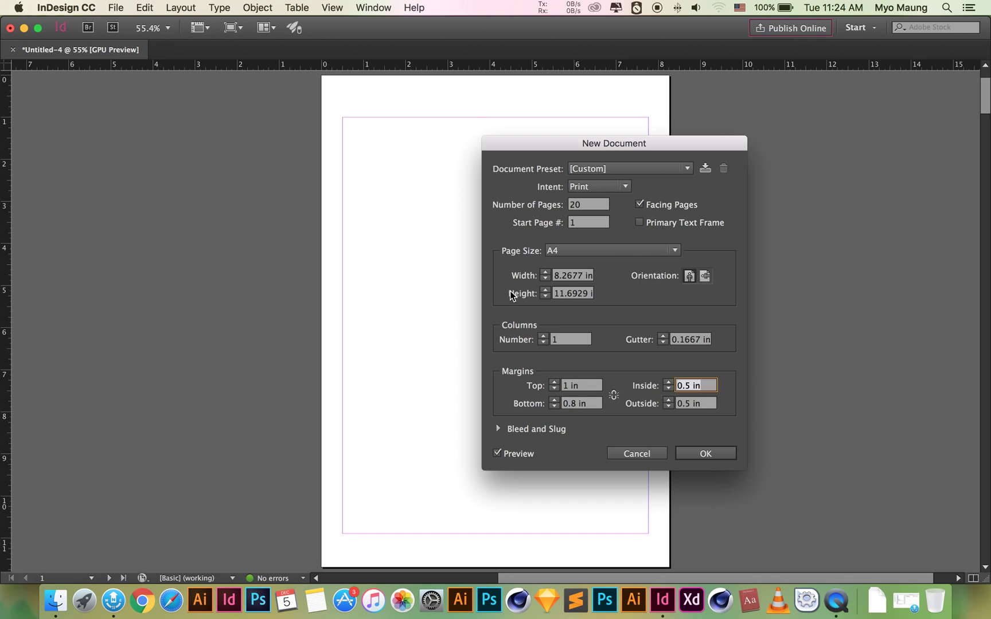
text(0.7)
key(Tab)
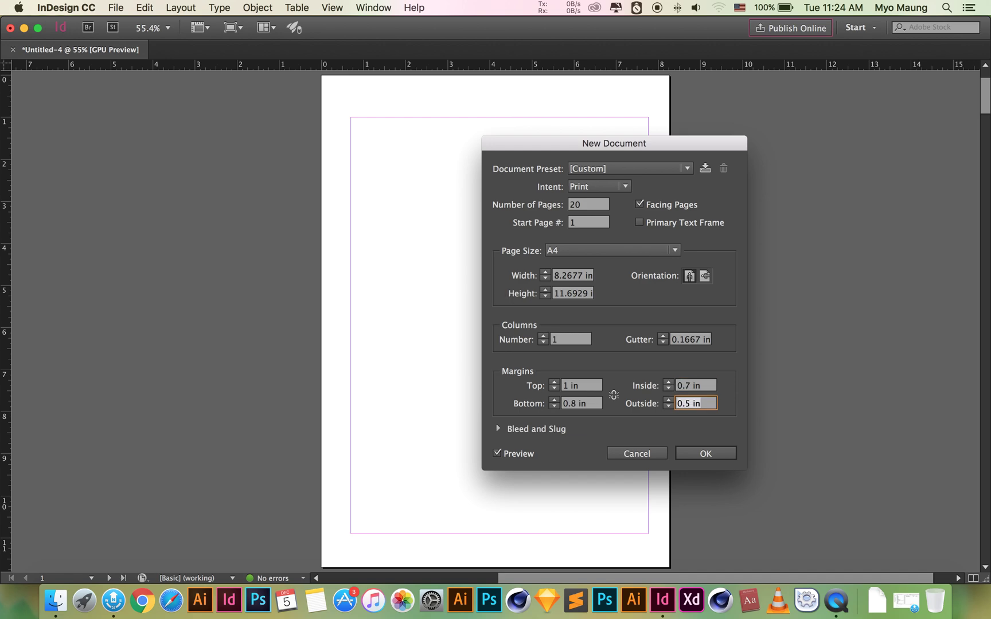
text(0.7)
Expand the bleed and slug settings, set the bleed to 0.025 in on all sides, and create the document.
click(498, 429)
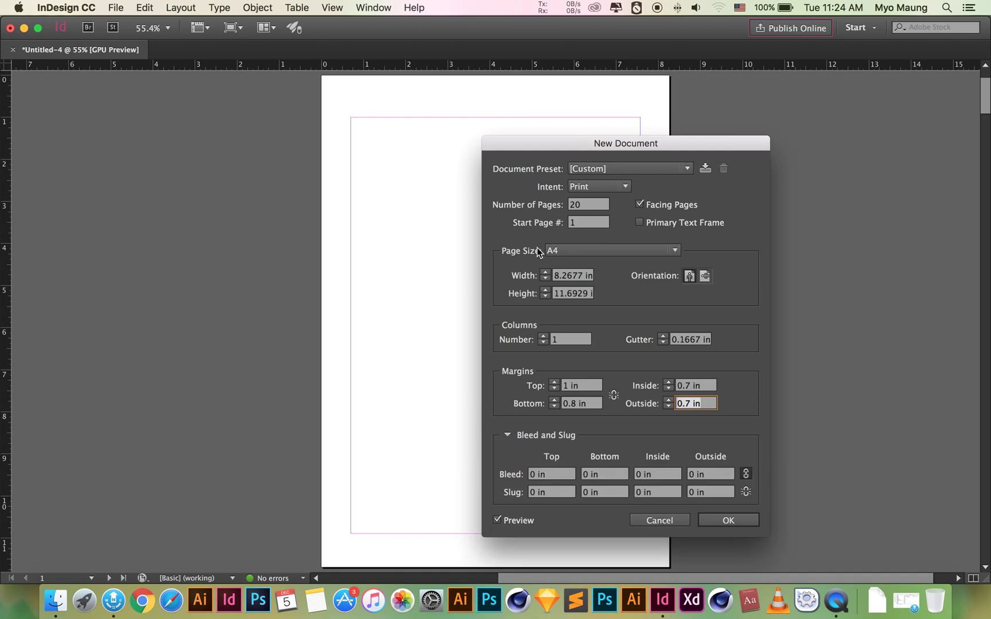
drag(539, 148, 540, 109)
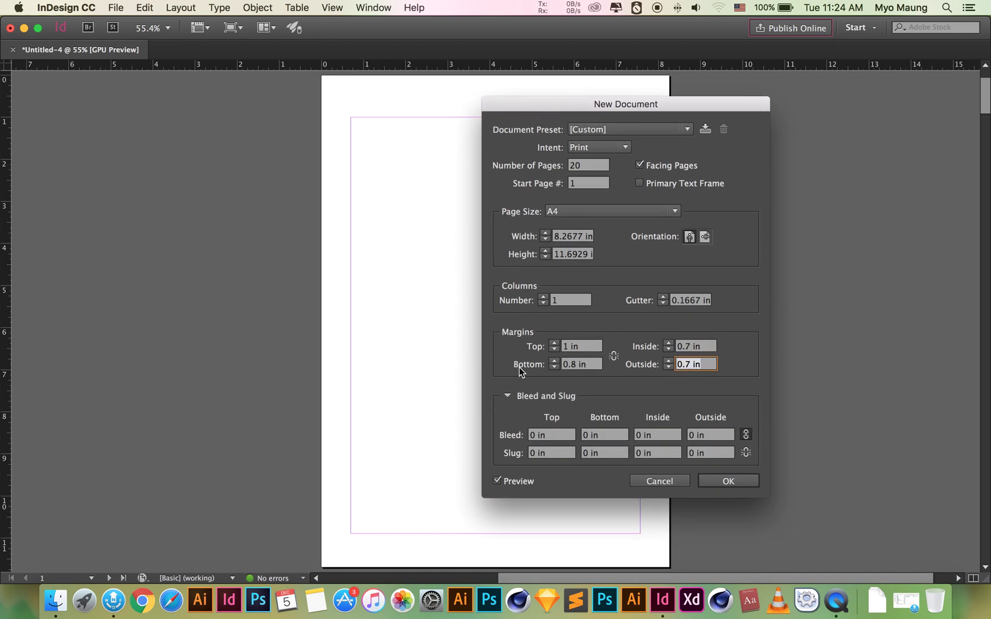
click(554, 438)
text(0.)
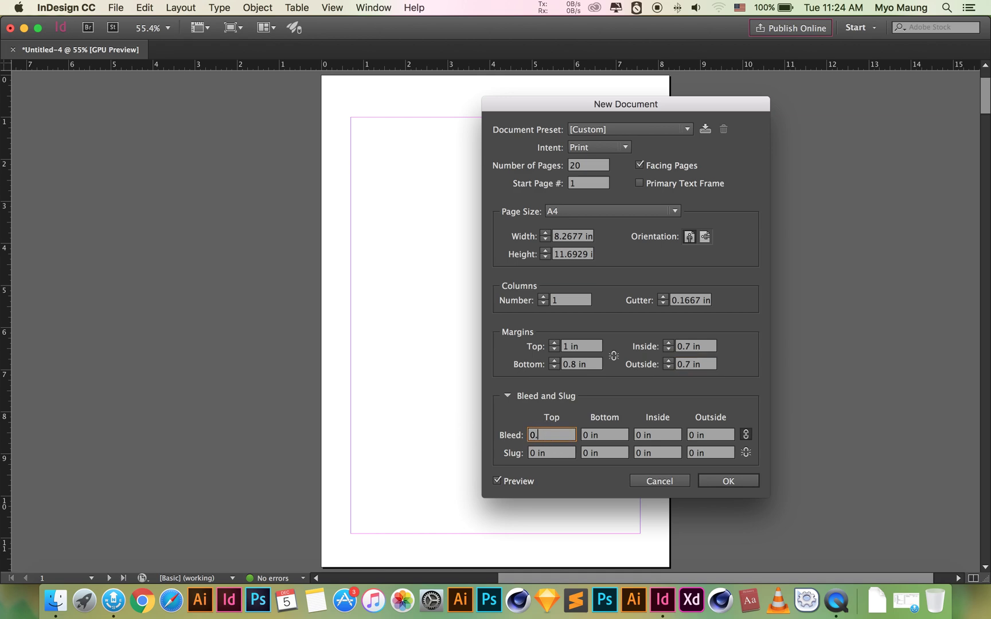
text(025)
key(Tab)
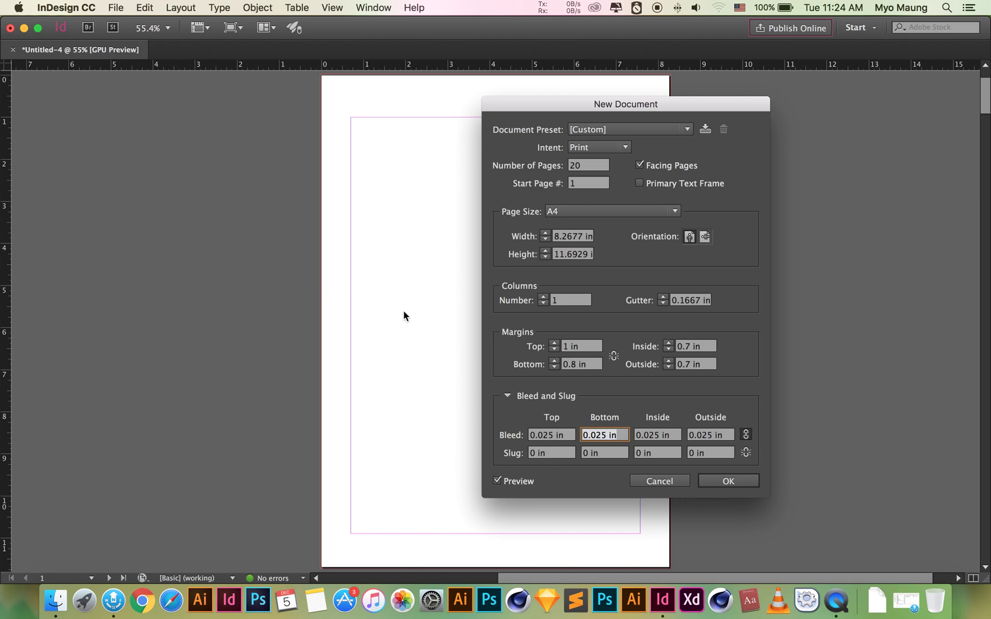
click(729, 484)
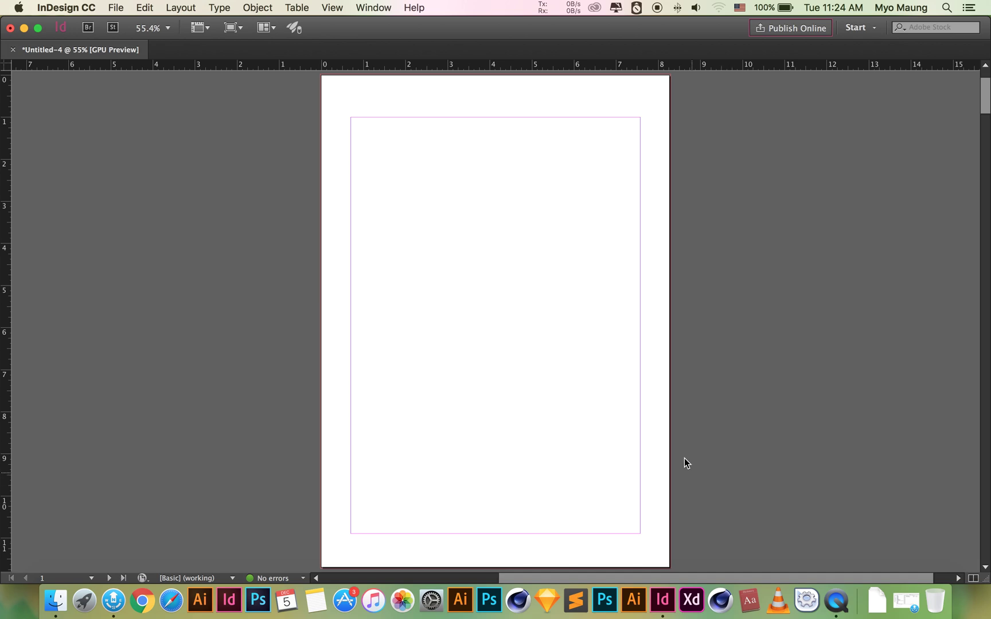
Look through the new document's facing-page spreads at 25% zoom.
drag(554, 304, 509, 225)
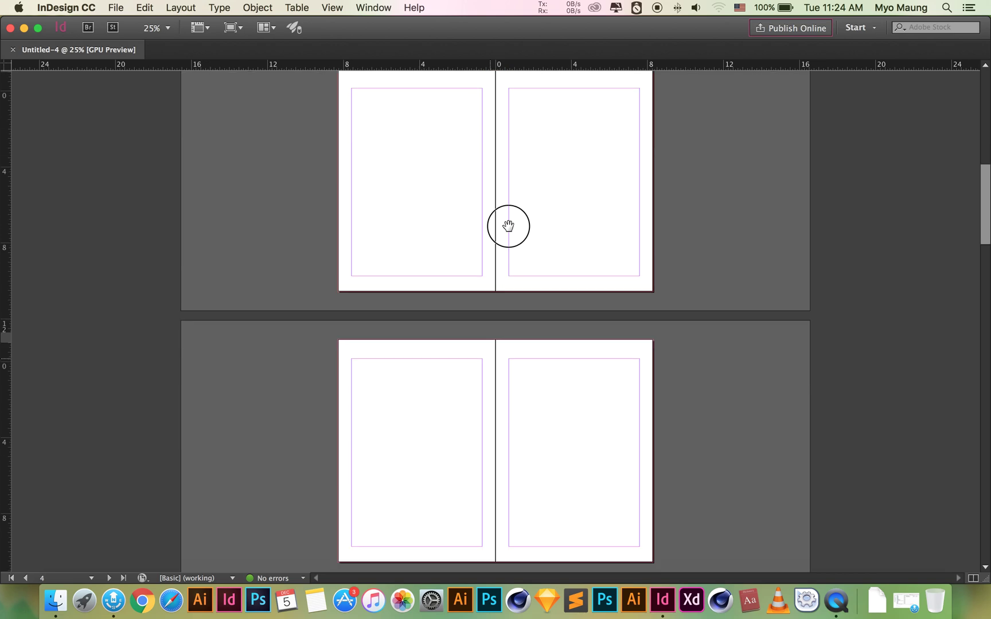
drag(473, 398, 543, 231)
drag(511, 398, 561, 270)
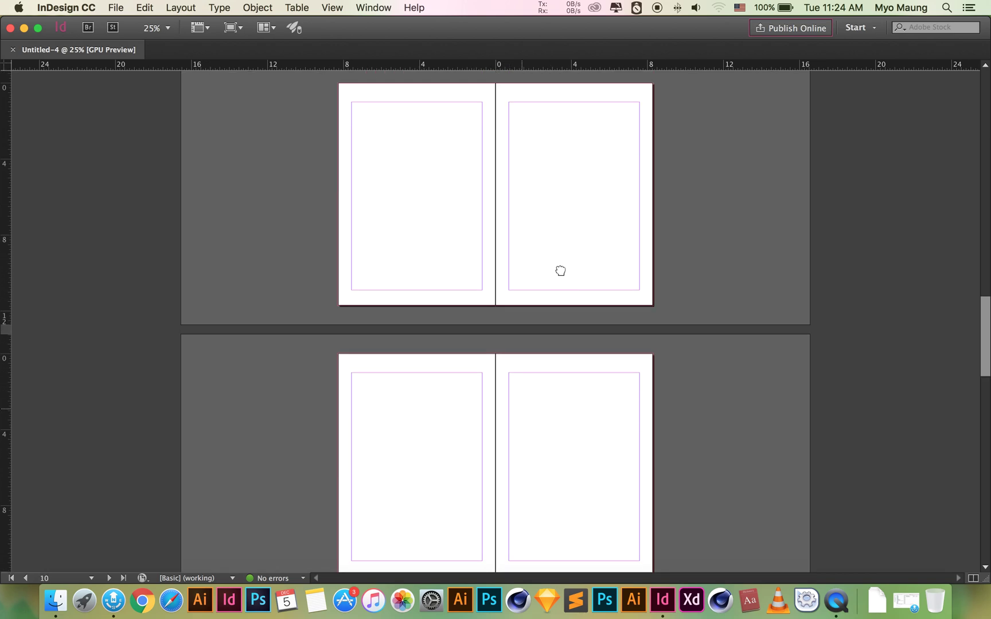
drag(498, 447, 561, 284)
drag(562, 427, 602, 141)
drag(598, 237, 594, 272)
Go back to page 1, view it at 50% zoom, and hide the rulers.
key(super+j)
text(1)
key(Return)
key(super+5)
drag(557, 295, 556, 260)
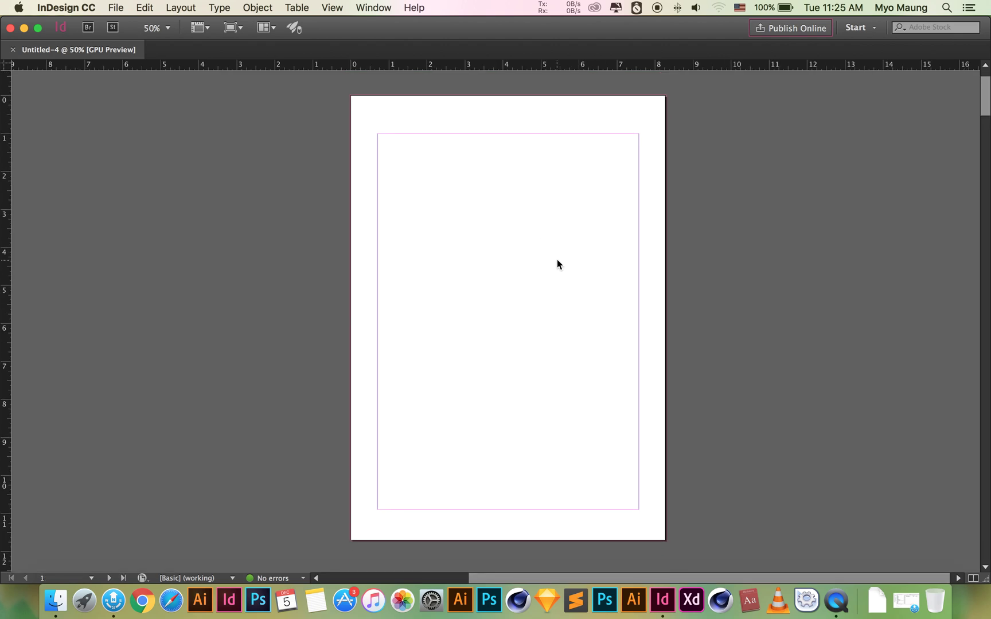
key(super+r)
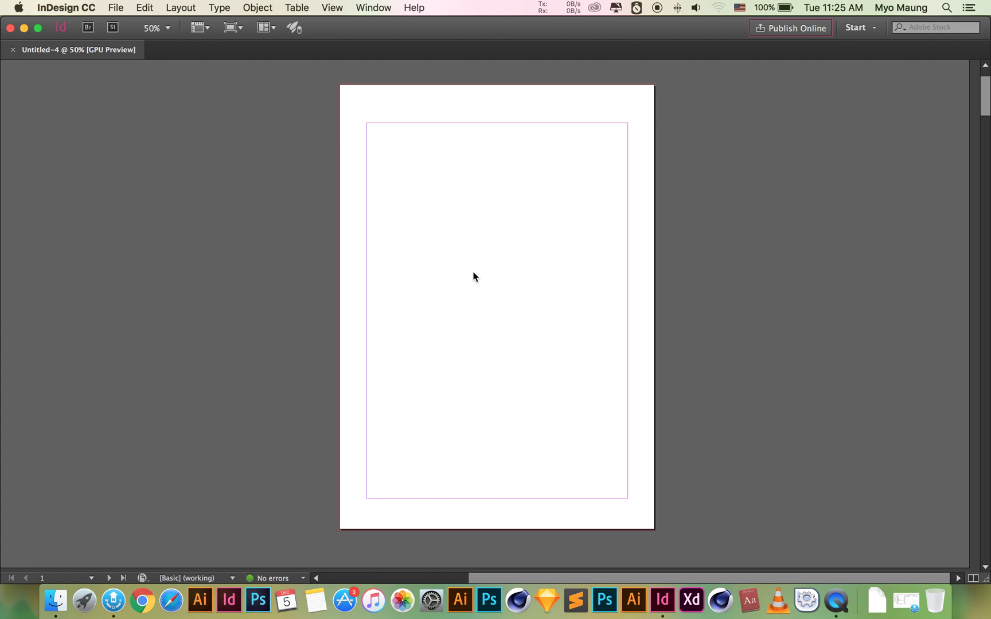
Switch to the Book workspace and dock the floating Character and Paragraph panel groups below Bookmarks.
click(854, 28)
click(873, 41)
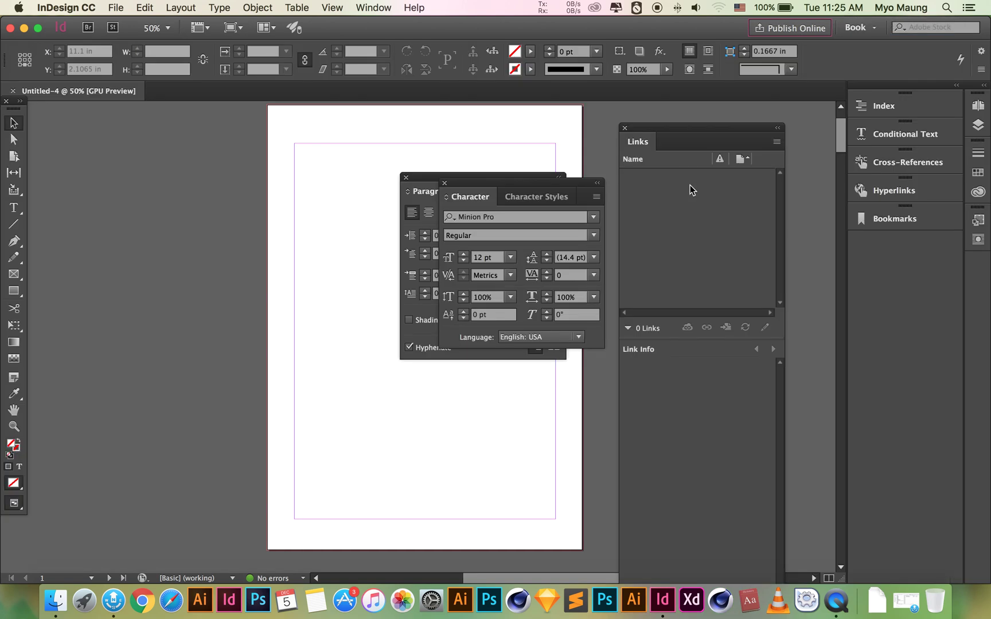
click(460, 186)
drag(460, 187, 801, 250)
drag(483, 178, 896, 294)
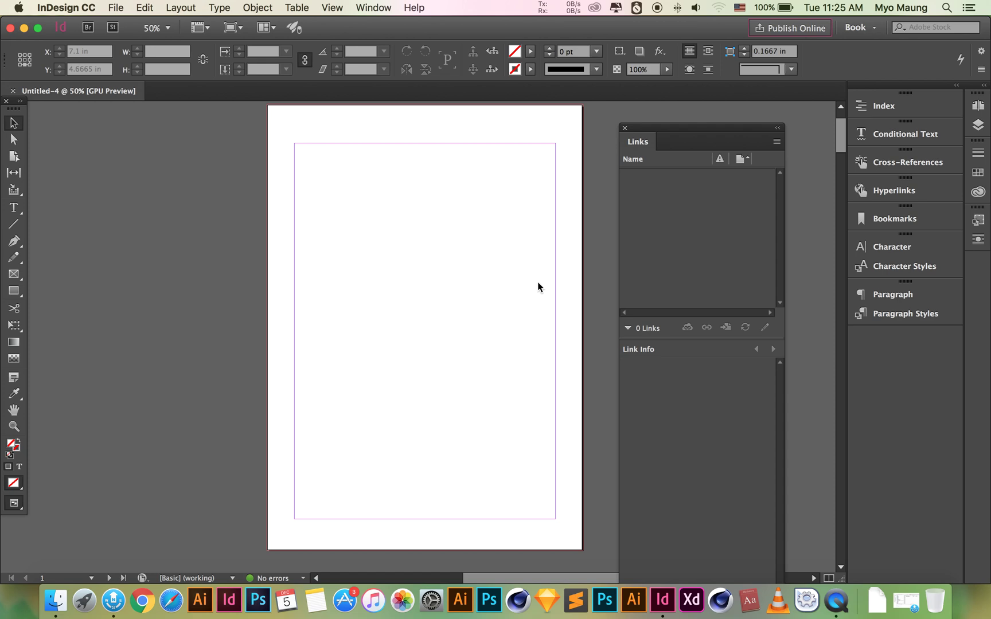
Switch to Chrome, copy four paragraphs of generated Lorem Ipsum text from its extension, and return to InDesign.
click(142, 600)
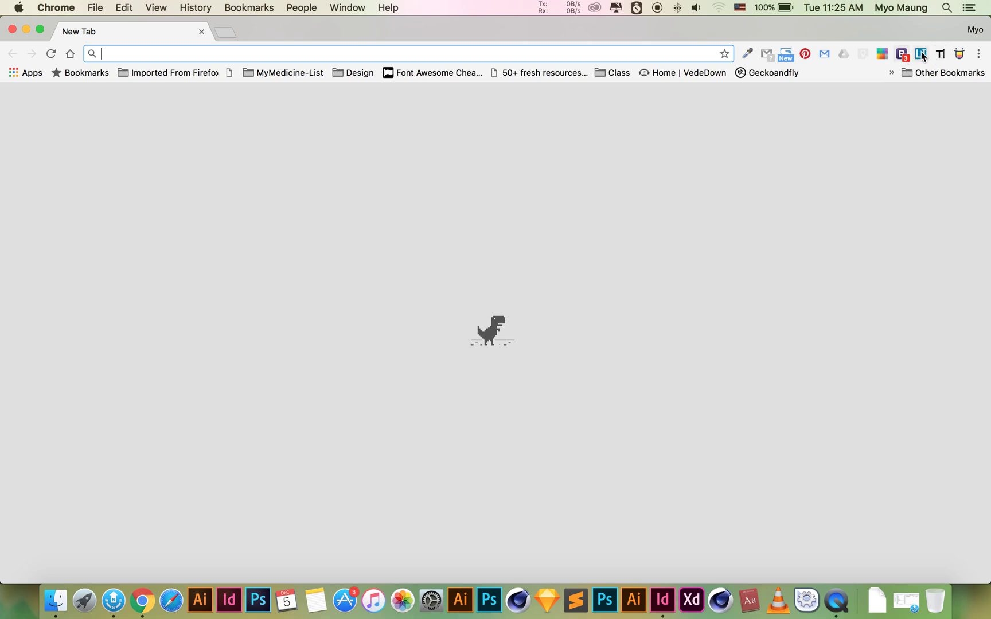
click(920, 54)
click(650, 175)
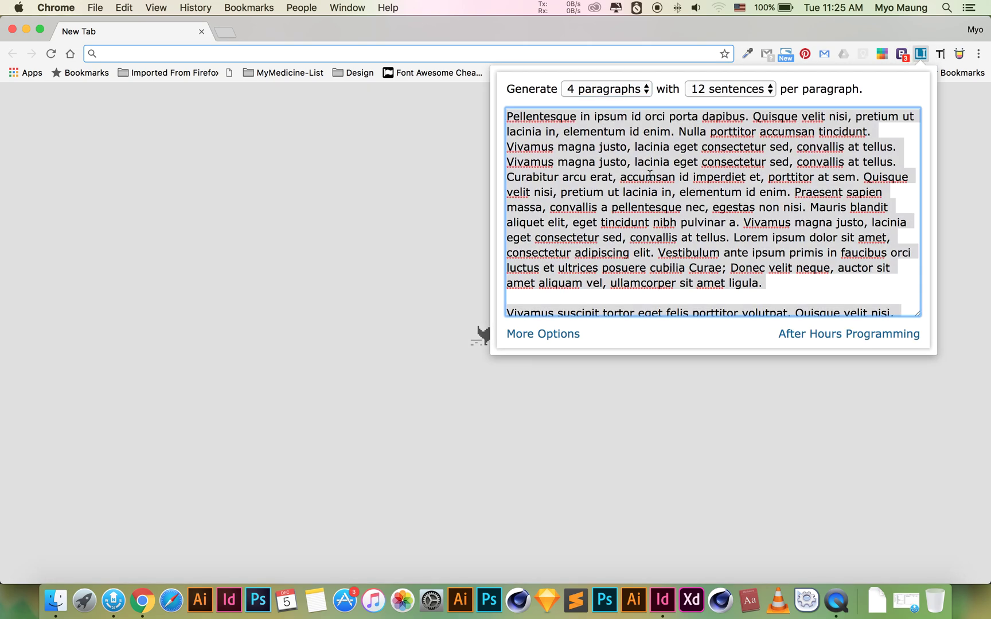
key(super+c)
click(662, 599)
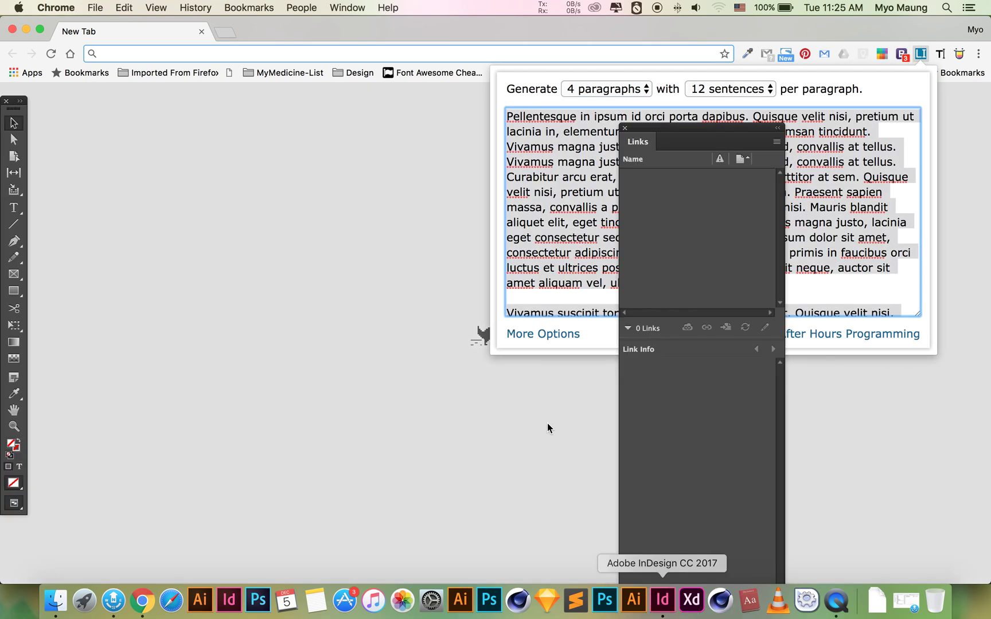
Dock the floating Links panel below Paragraph Styles and view page 2 at 75% zoom.
key(super+equal)
scroll(356, 332, down, 5)
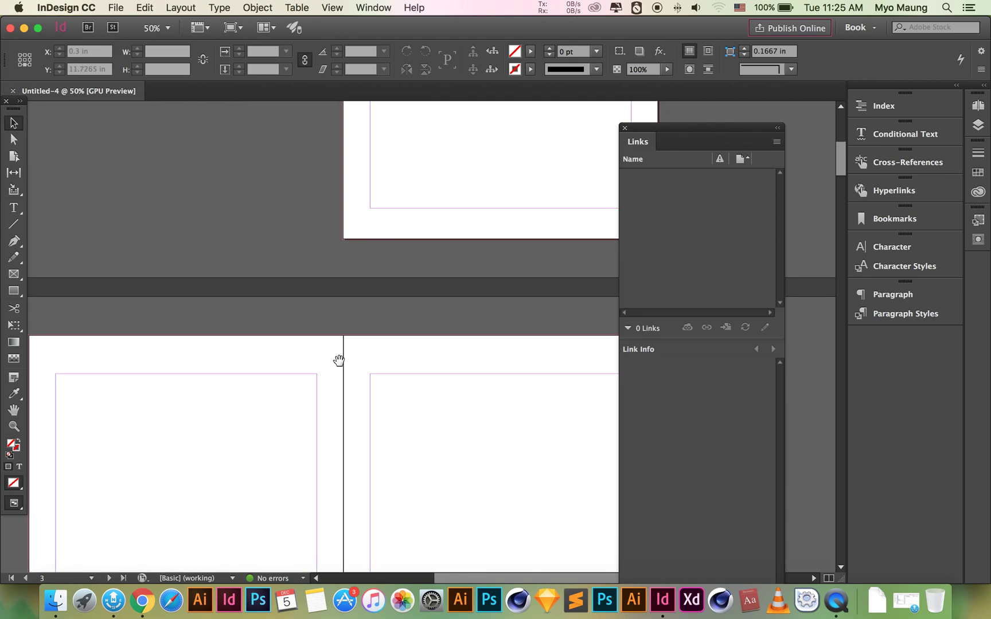
scroll(439, 302, down, 4)
drag(634, 142, 886, 344)
scroll(464, 256, down, 1)
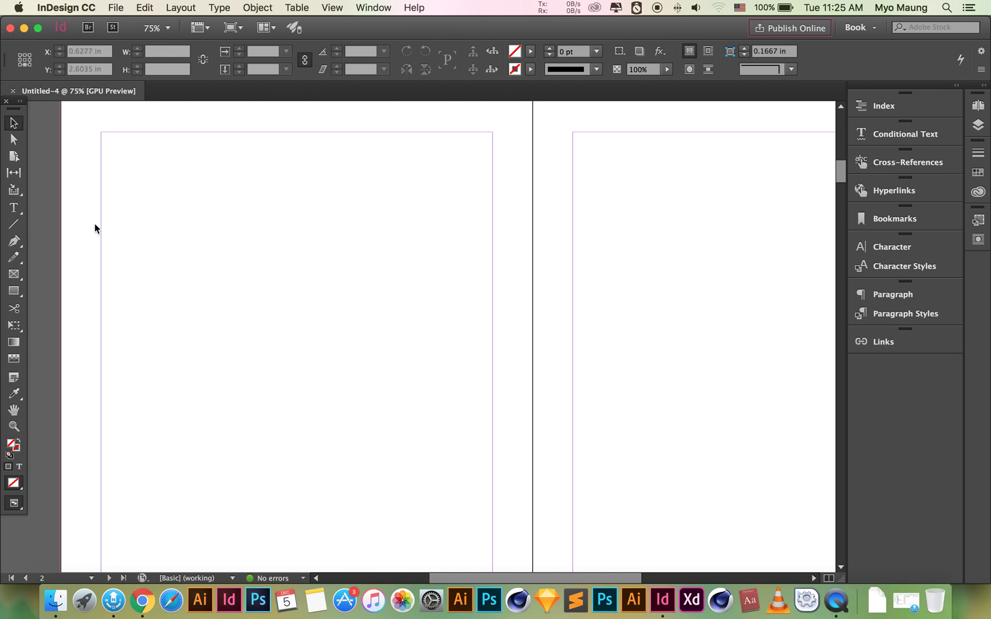
Create a text frame about 5.44 in high from the upper margin of page 2 and paste the Lorem Ipsum text without formatting.
click(16, 210)
click(124, 155)
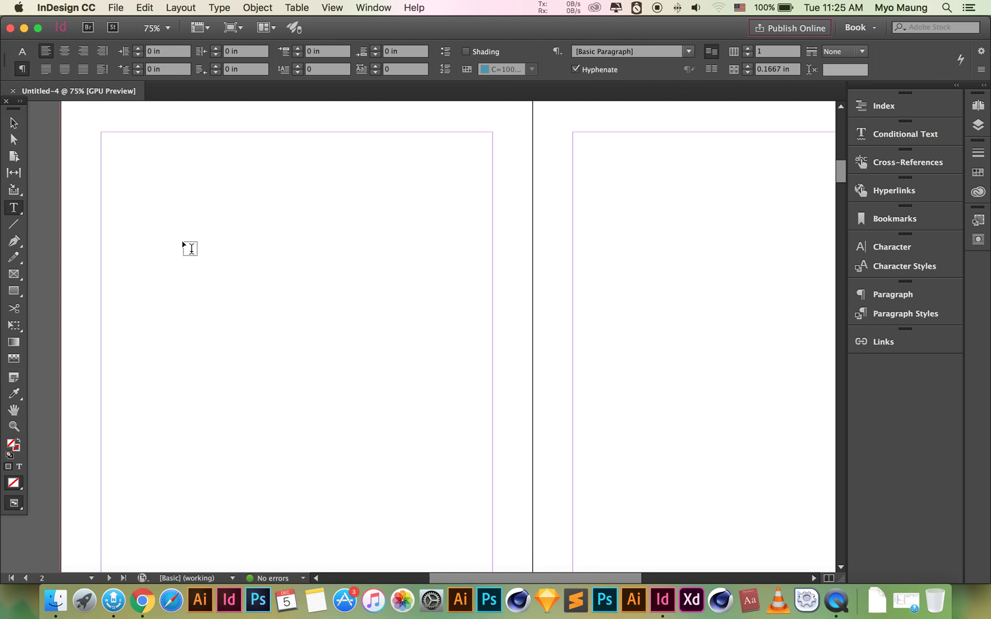
mouse_move(111, 139)
mouse_down()
mouse_move(137, 243)
mouse_move(394, 411)
mouse_move(499, 442)
mouse_up()
key(super+alt+shift+p)
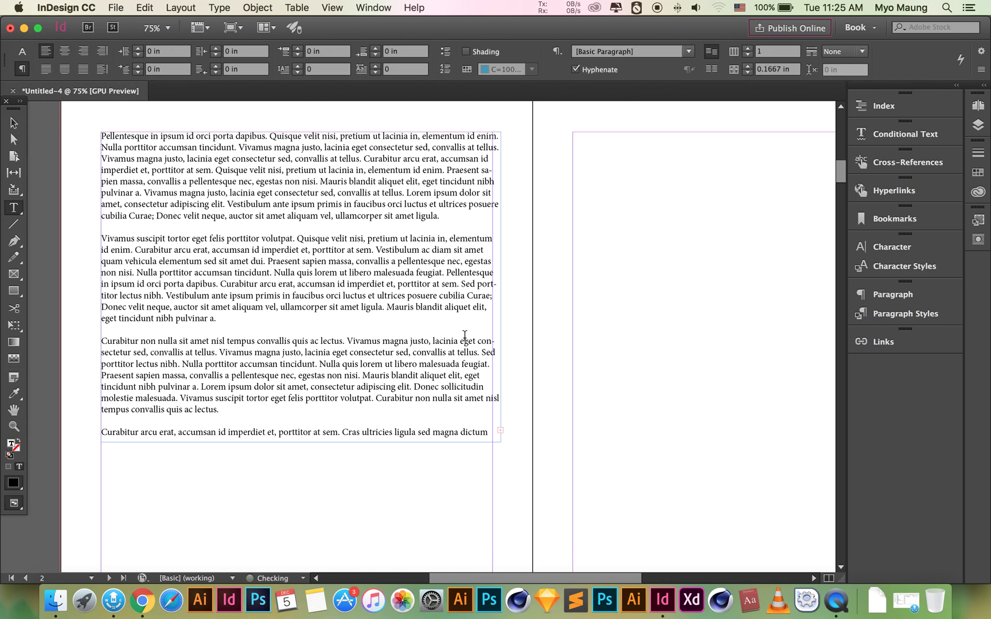
Narrow the page 2 text frame to about 6.87 in so its outer edge snaps to the margin guide, and deselect it.
key(Escape)
click(502, 290)
drag(502, 290, 494, 290)
click(571, 287)
scroll(565, 319, down, 1)
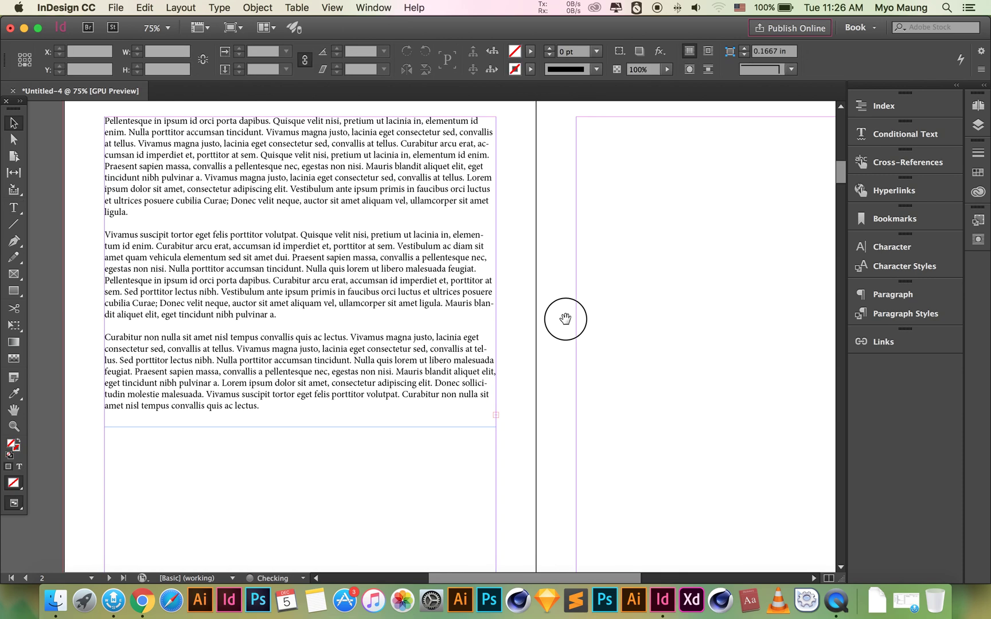
Try extending the page 2 text frame downward to about 7.38 in high, and undo the resize.
click(372, 304)
drag(376, 378, 336, 281)
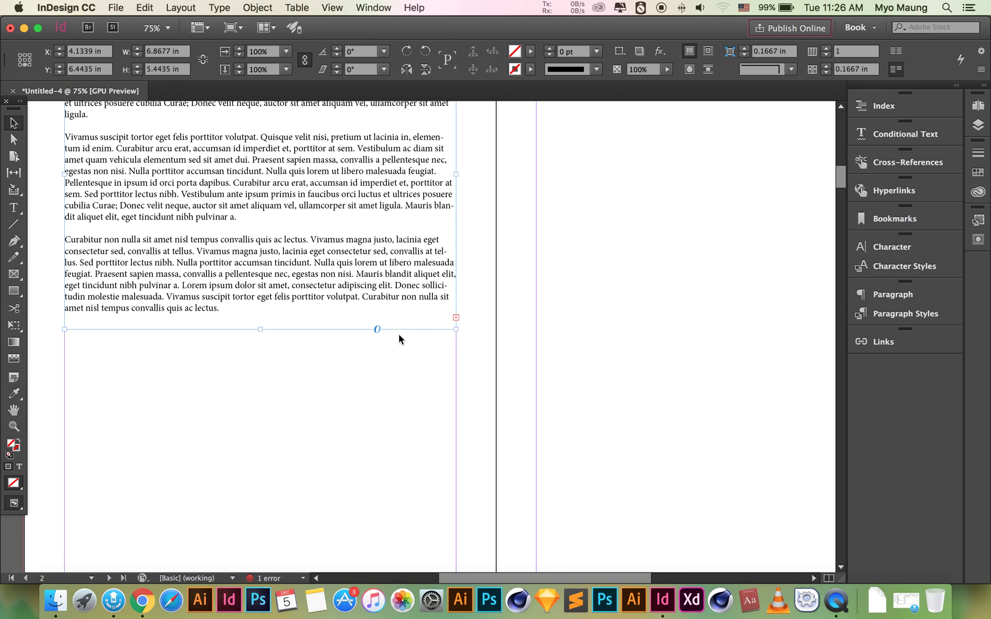
drag(404, 376, 411, 387)
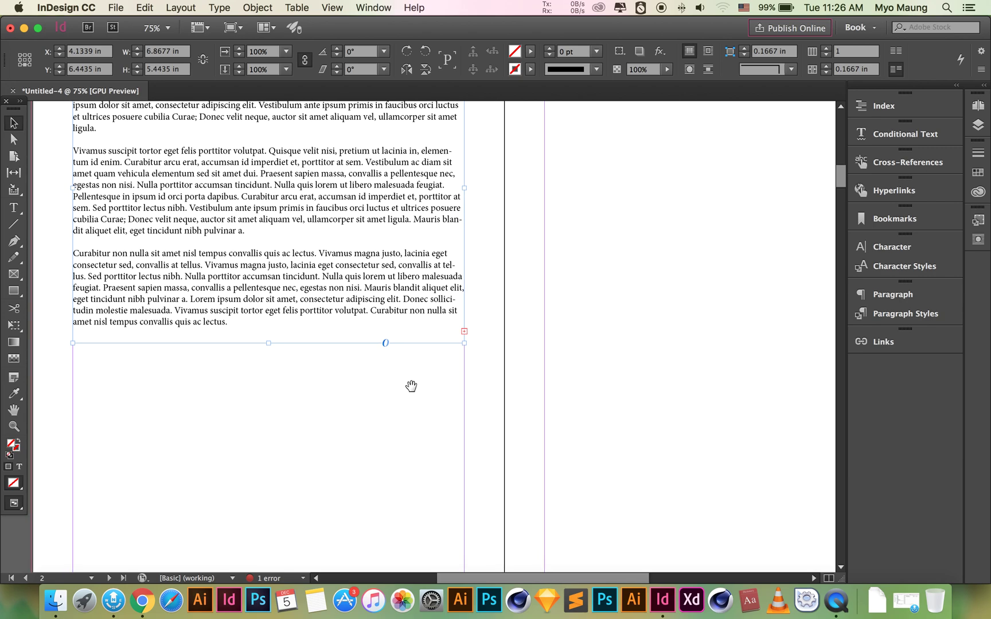
drag(411, 387, 469, 316)
drag(376, 333, 372, 281)
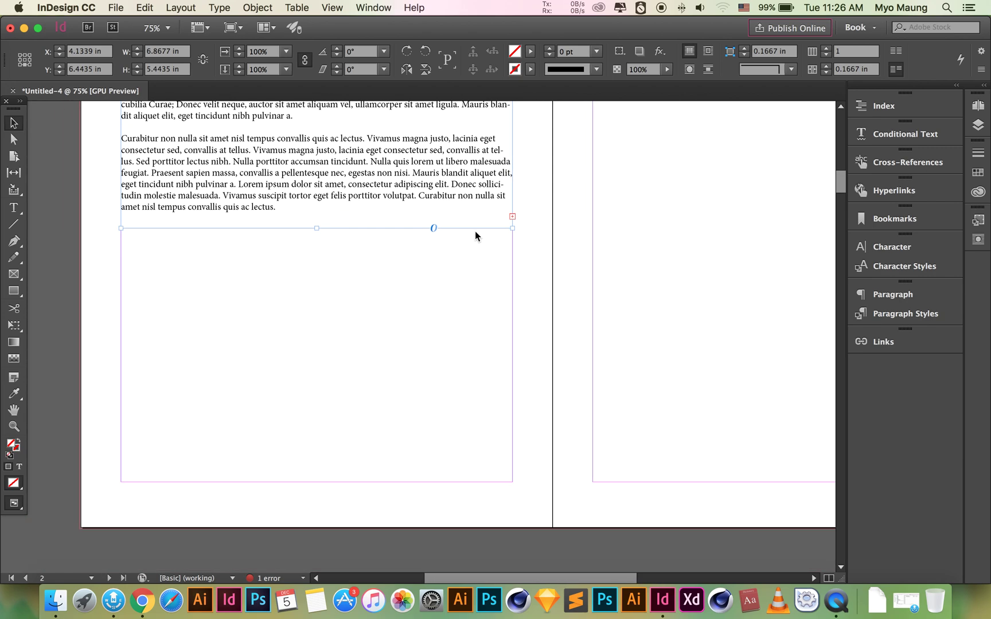
drag(316, 230, 313, 339)
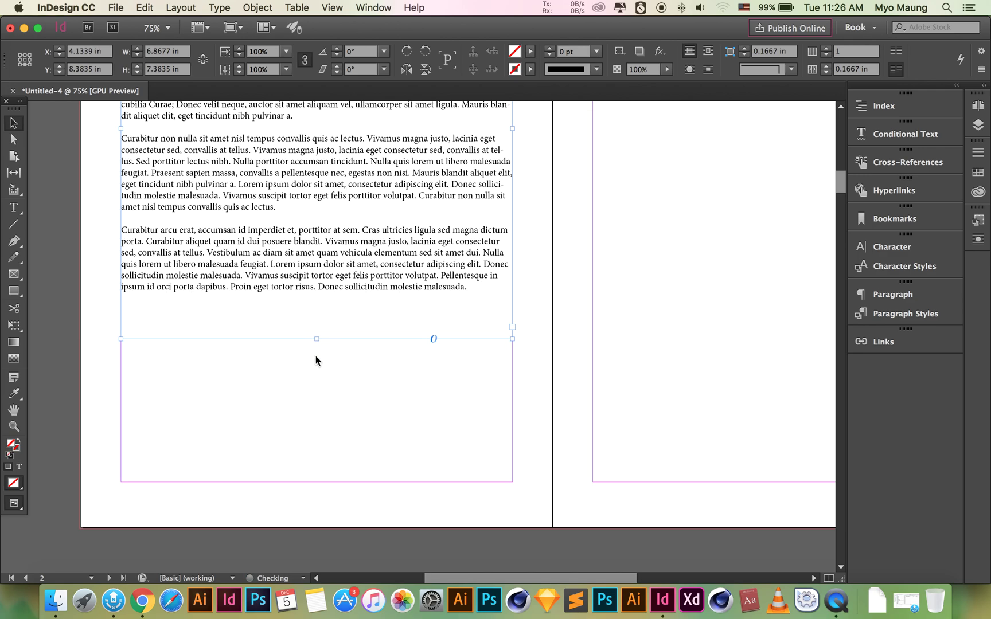
key(cmd+z)
Thread the overset text from page 2 into a new frame about 6.87 in wide and 5.02 in high on page 3.
scroll(274, 426, up, 5)
scroll(274, 427, right, 5)
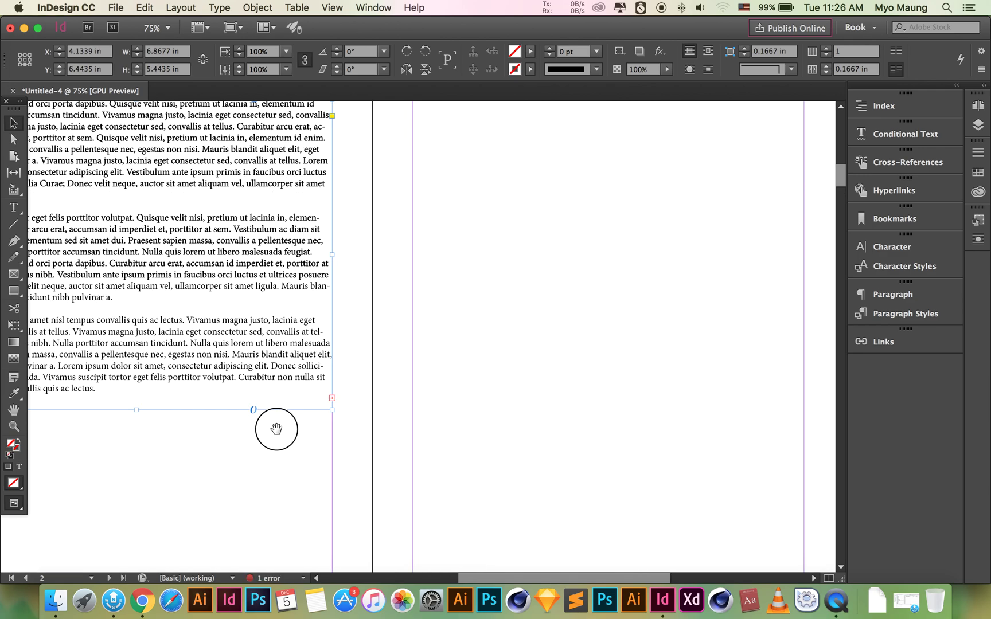
click(331, 400)
scroll(397, 355, right, 3)
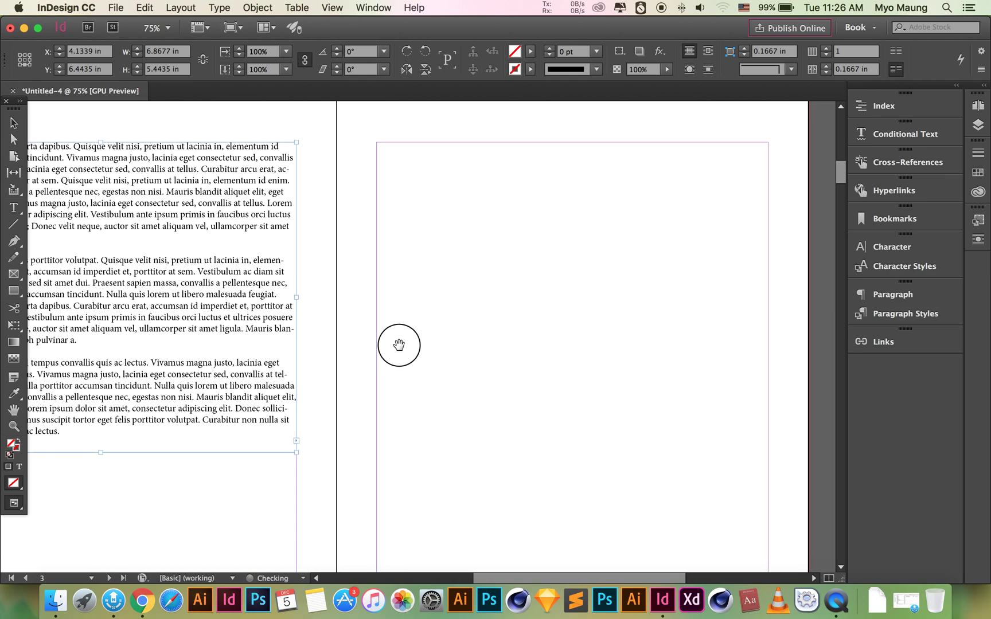
scroll(398, 355, up, 3)
drag(367, 160, 756, 439)
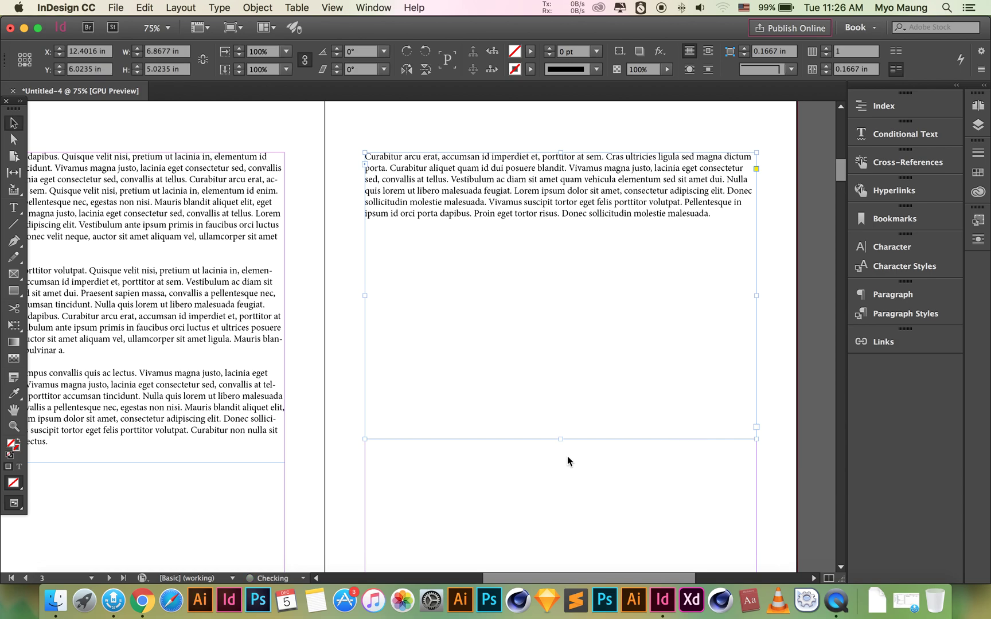
click(546, 466)
drag(546, 466, 593, 427)
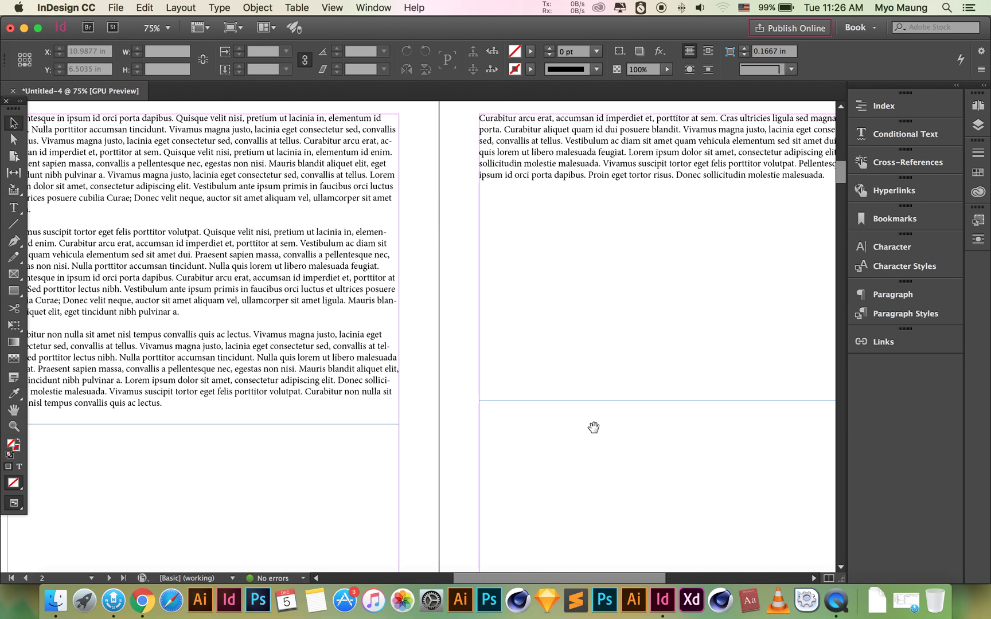
Undo the threaded frame on page 3 and discard the loaded text.
click(248, 237)
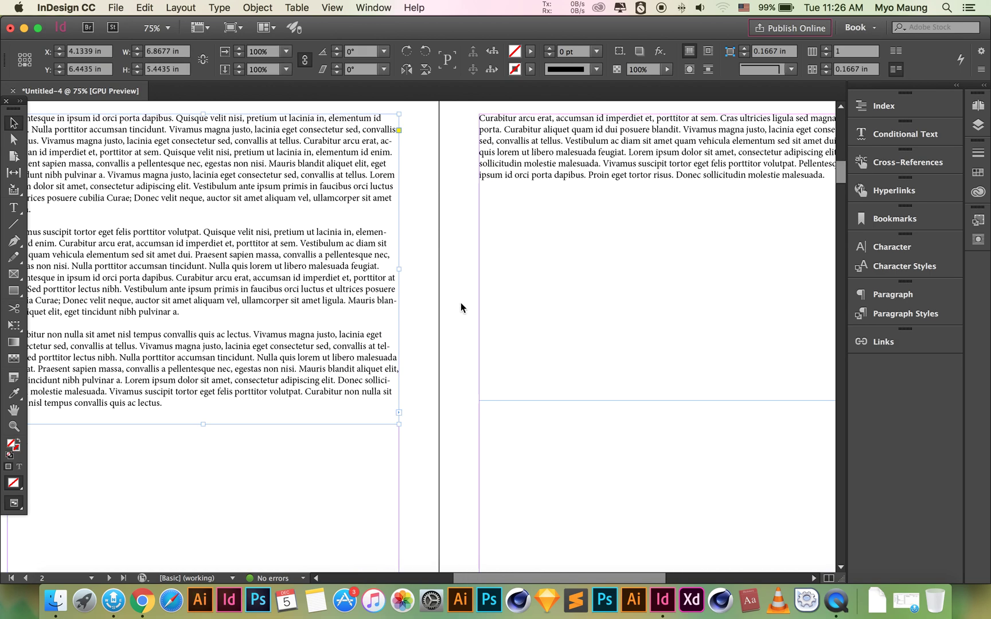
key(super+z)
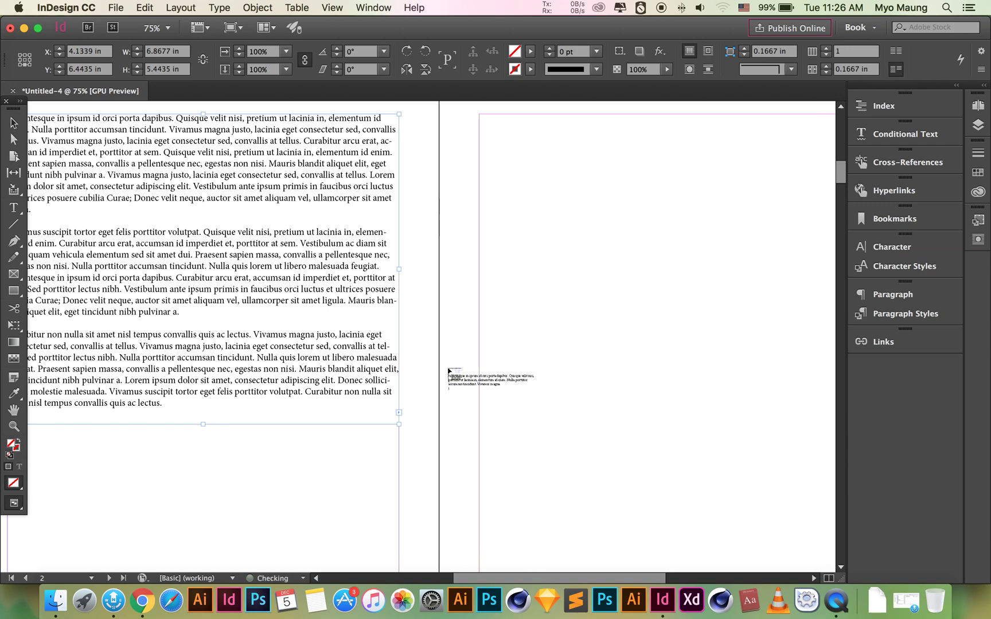
key(Escape)
Extend the page 2 text frame down to the lower margin, about 9.89 in high.
drag(447, 387, 502, 316)
click(283, 285)
drag(285, 372, 290, 491)
Paste another copy of the Lorem Ipsum text after the last paragraph in the page 2 frame.
double_click(324, 282)
key(super+a)
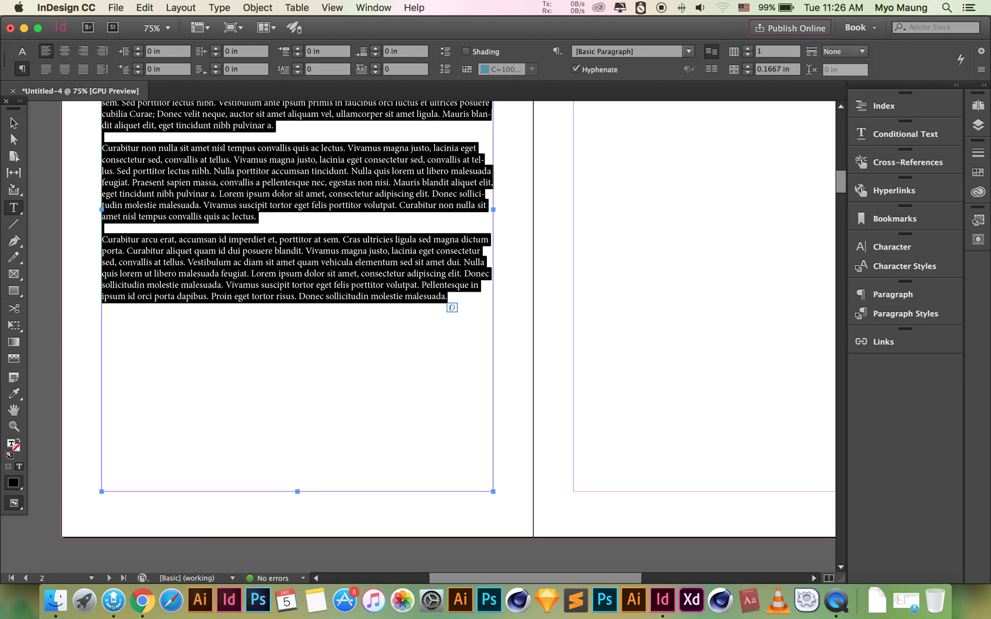
click(458, 300)
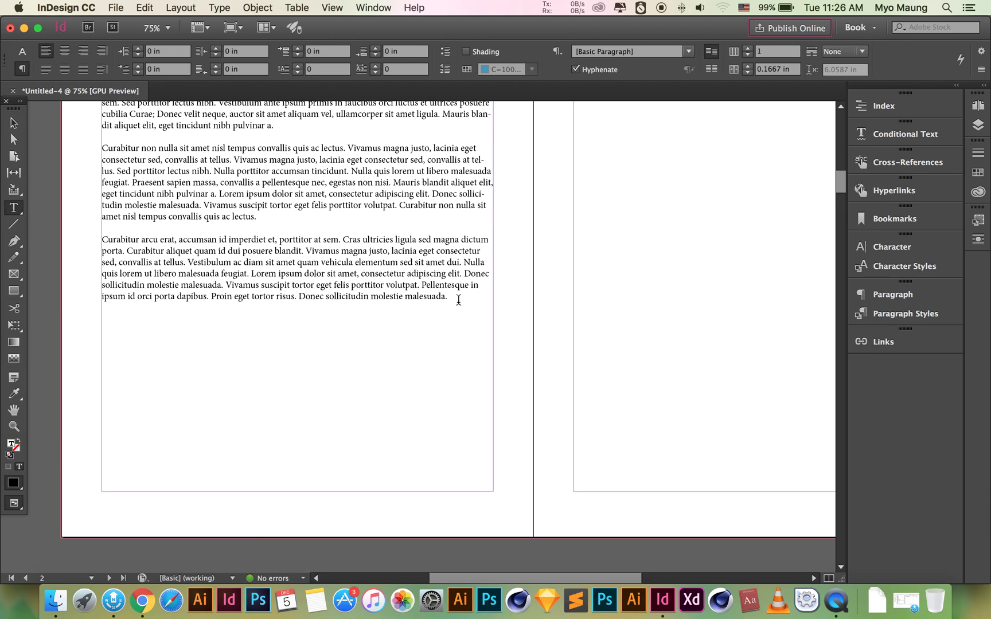
key(super+v)
key(Escape)
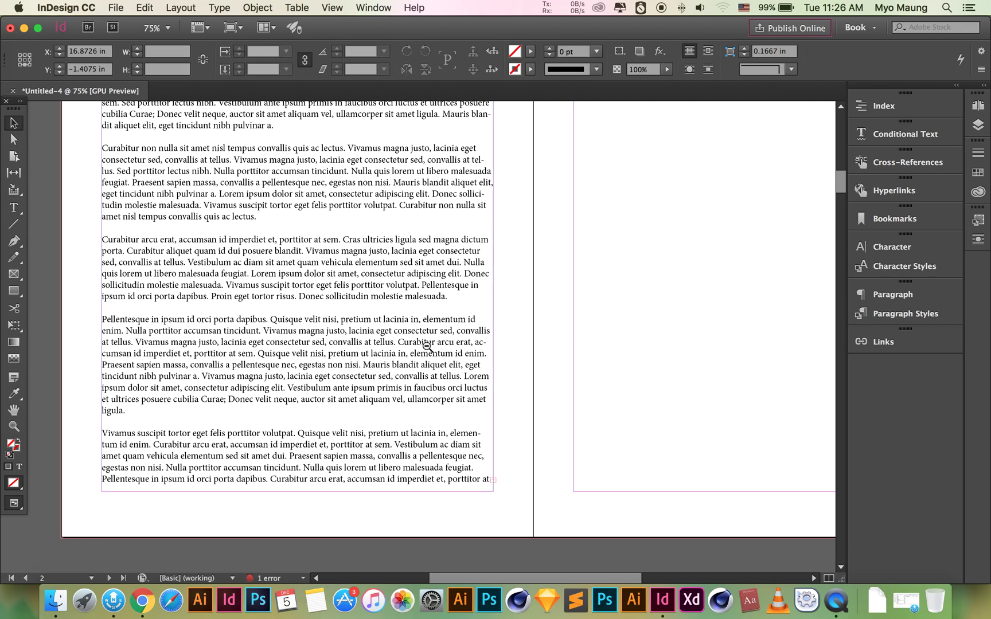
View the spread at 50% zoom and narrow the page 2 text frame to a column about 3.03 in wide.
alt+super+click(427, 347)
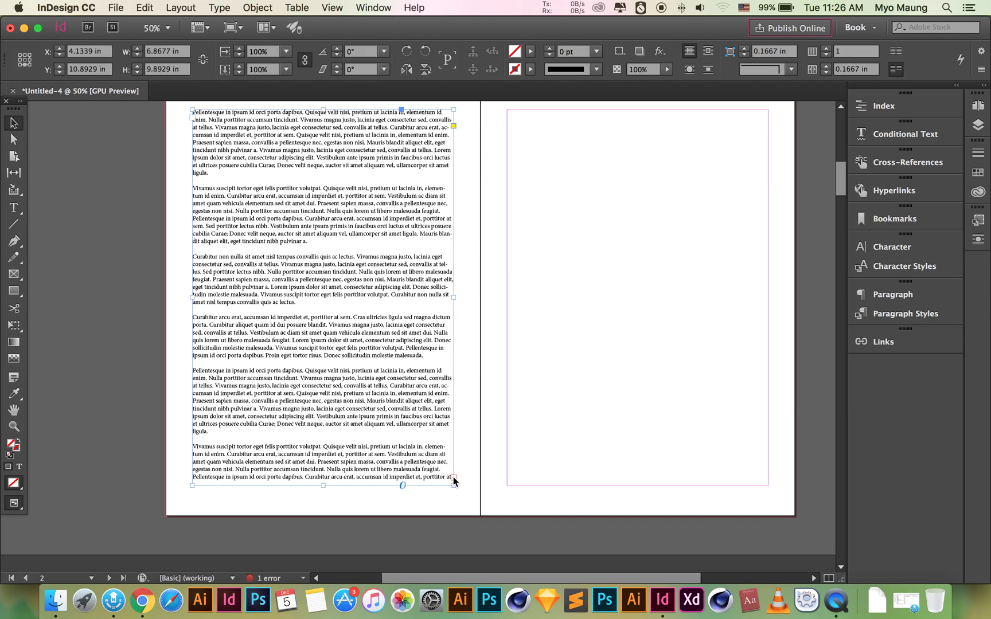
drag(453, 298, 308, 298)
scroll(365, 266, up, 3)
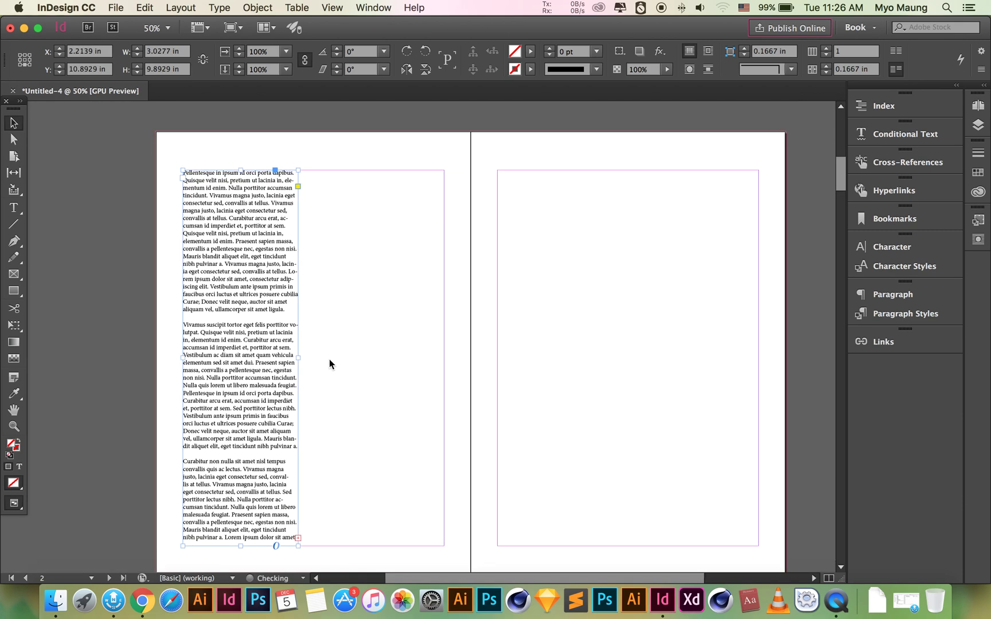
Thread the overset text into a second column frame about 9 in high beside the first one on page 2.
click(297, 538)
click(316, 172)
drag(315, 172, 442, 513)
Shorten the first column frame to 9 in high to match its neighbour, and widen it slightly toward the second column.
click(246, 545)
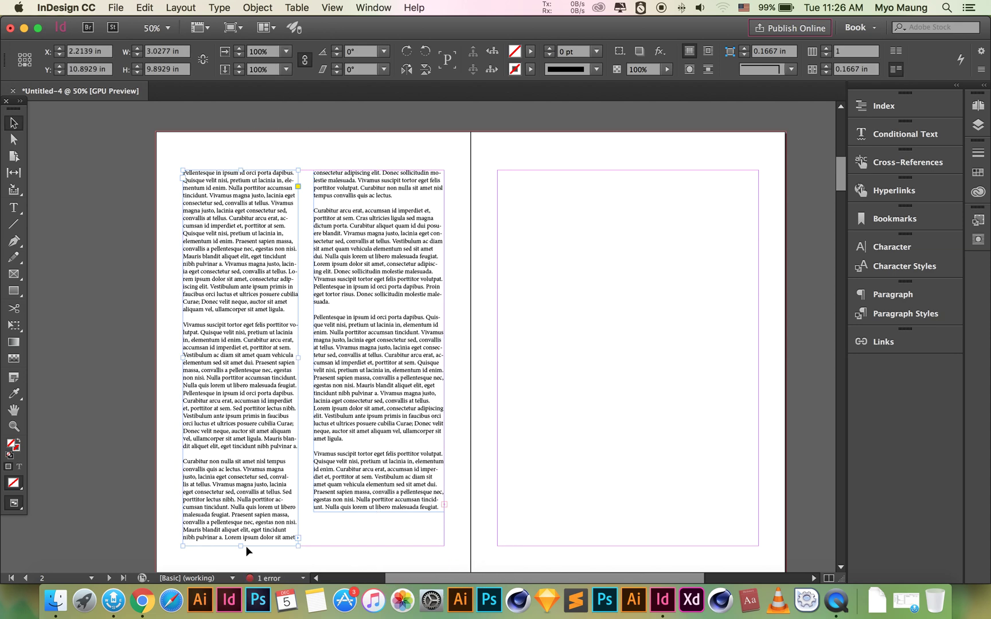
drag(241, 546, 251, 510)
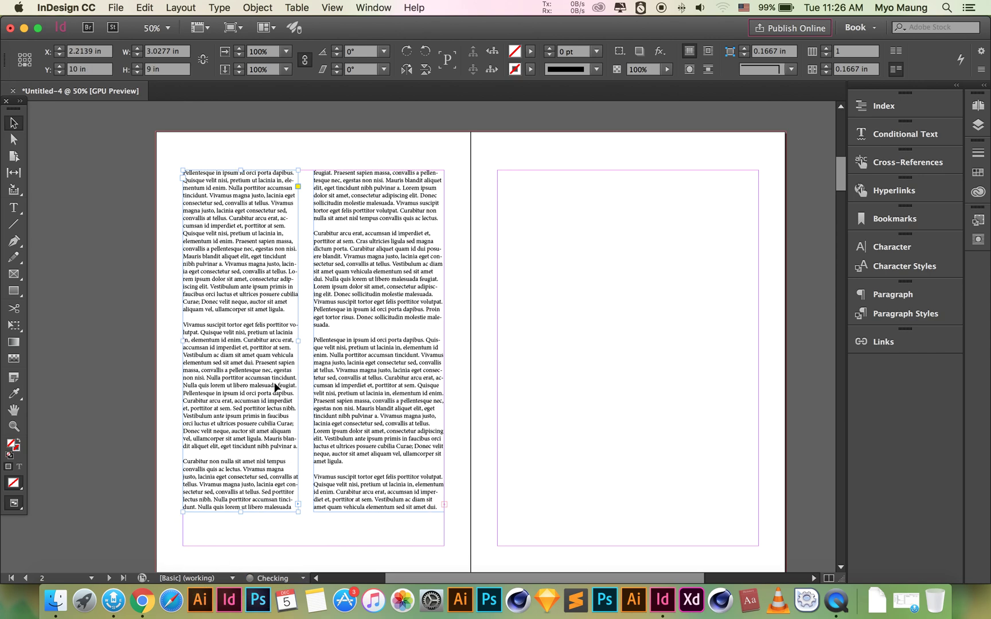
drag(298, 341, 304, 341)
Thread the second column's overset text into a new frame about 3.86 in wide and 9 in high at page 3's inner margin.
click(358, 352)
click(444, 504)
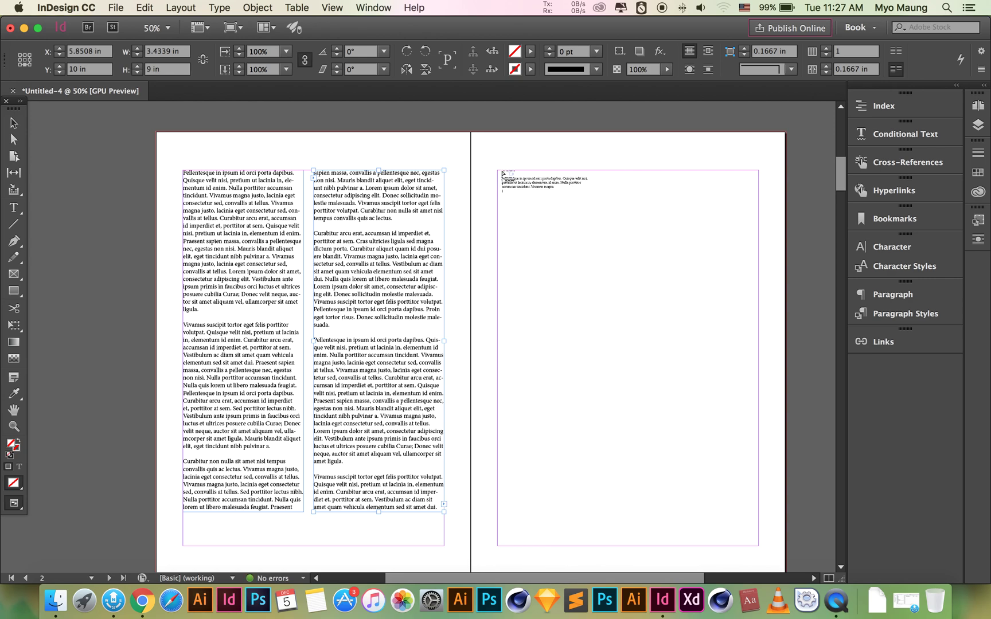
drag(498, 171, 643, 512)
click(732, 436)
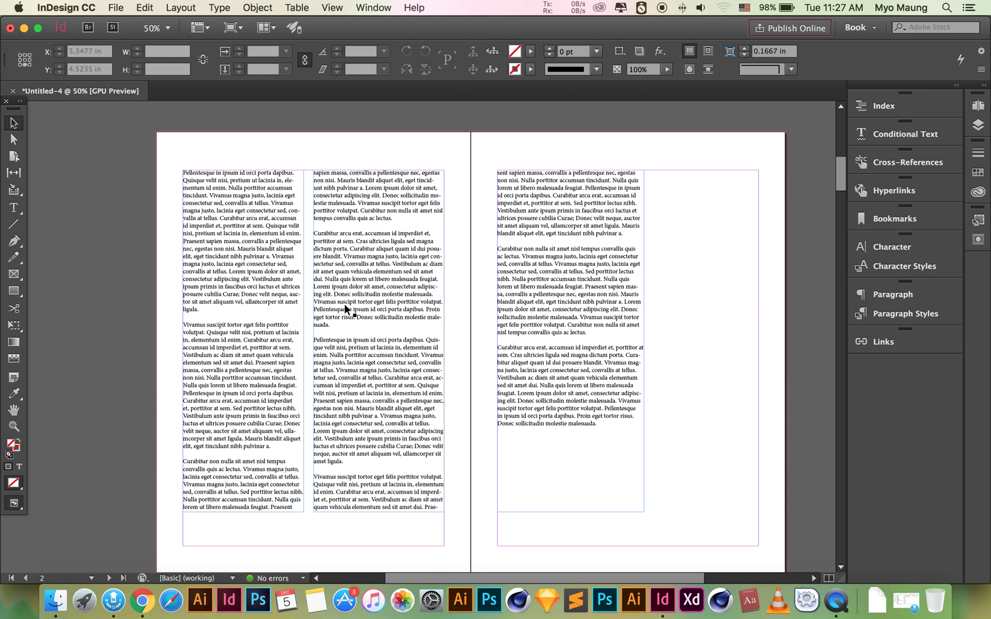
Adjust the gap between the page 2 columns, making the first frame about 3.23 in wide and the second 3.26 in.
click(404, 336)
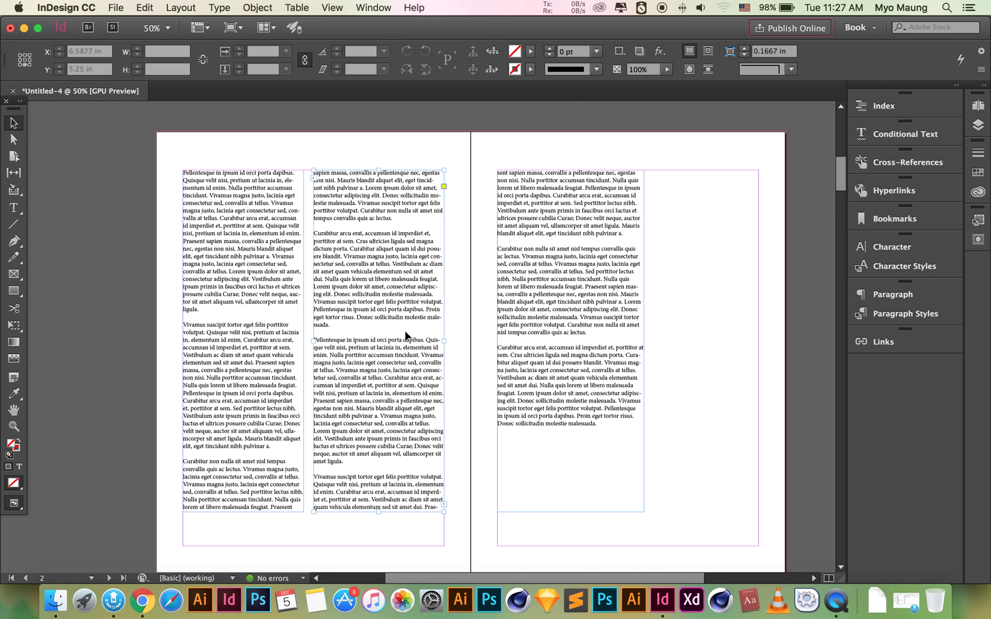
drag(314, 344, 306, 340)
click(296, 339)
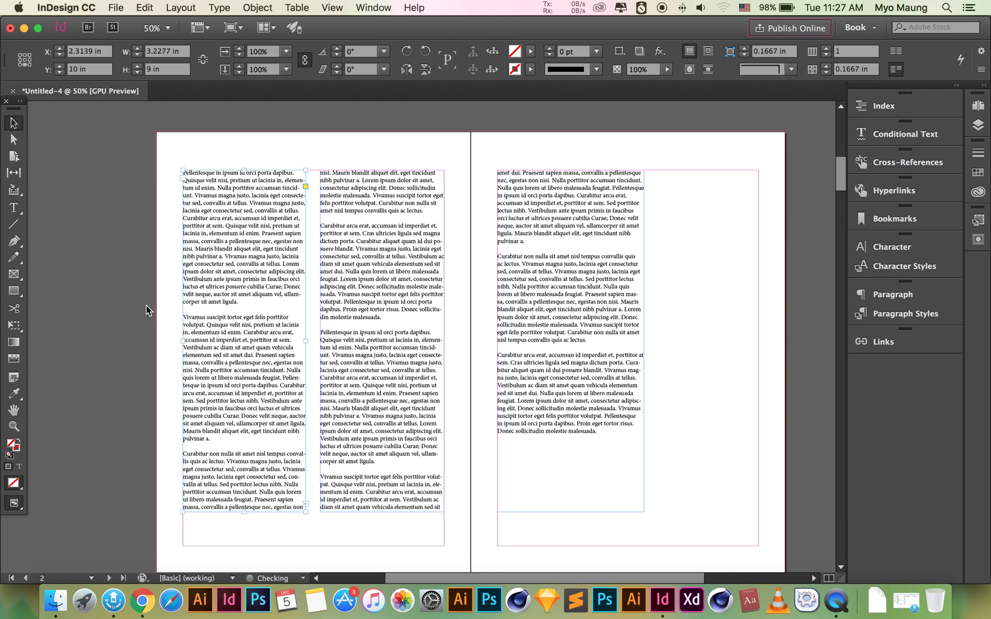
click(131, 295)
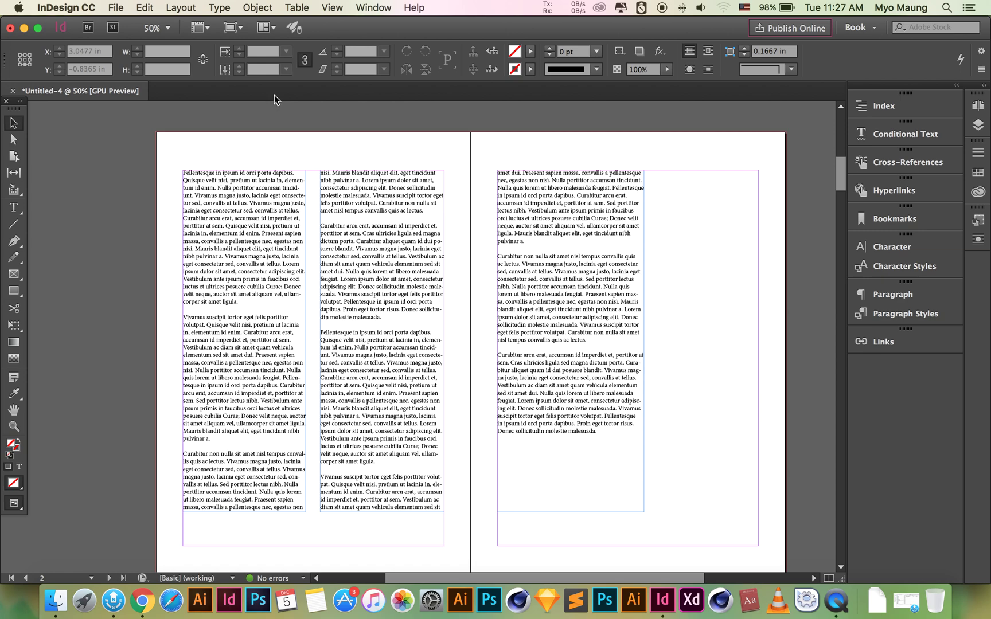
Show text threads and select the second column frame on page 2 to display its links.
click(332, 8)
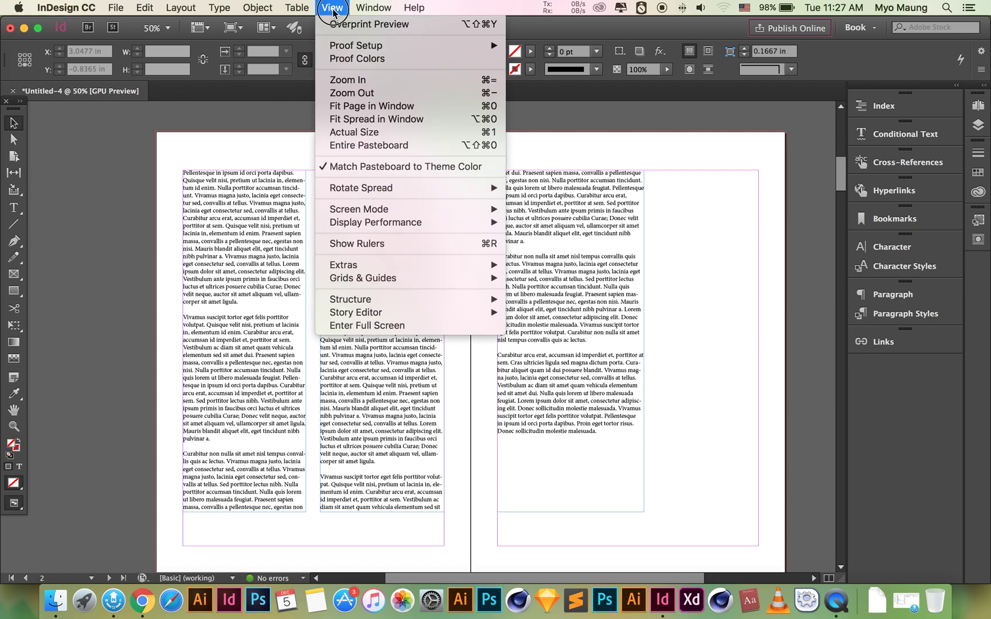
mouse_move(371, 266)
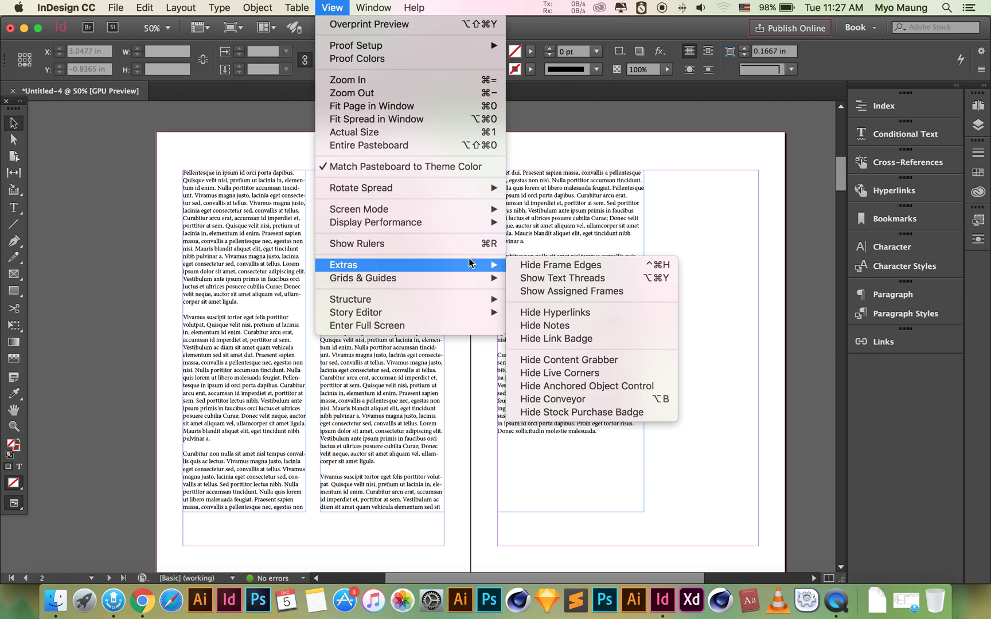
click(594, 278)
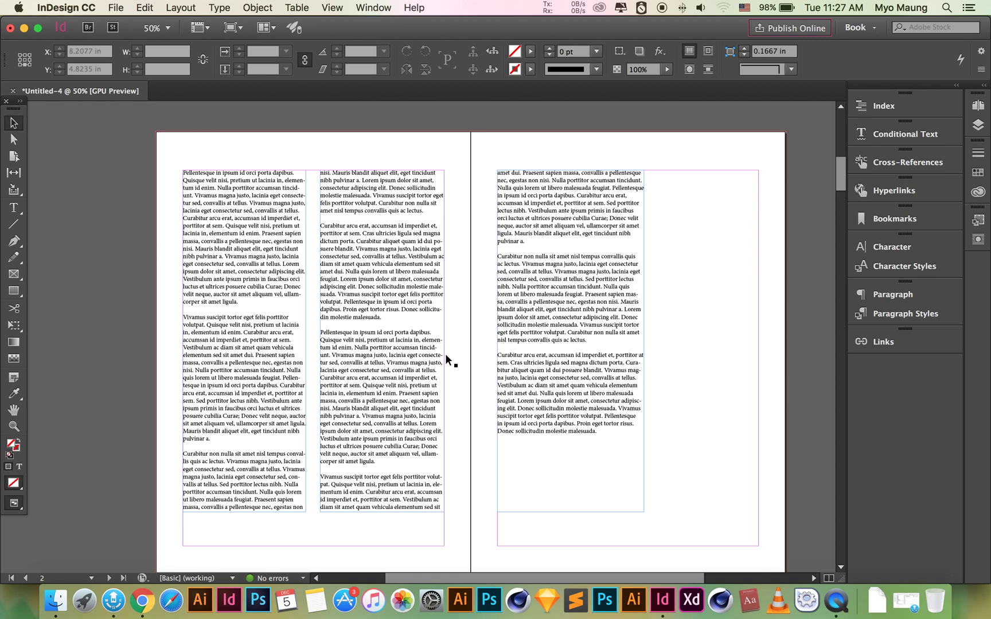
click(369, 375)
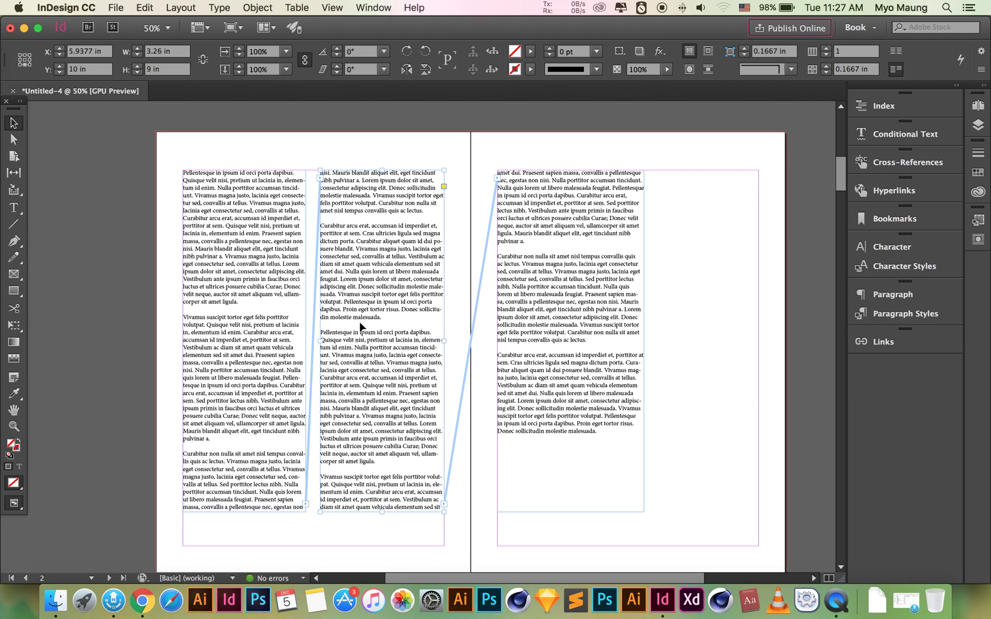
Try swapping the second column and the page 3 frame across the spread to inspect their threads, and undo the moves.
drag(362, 332, 427, 453)
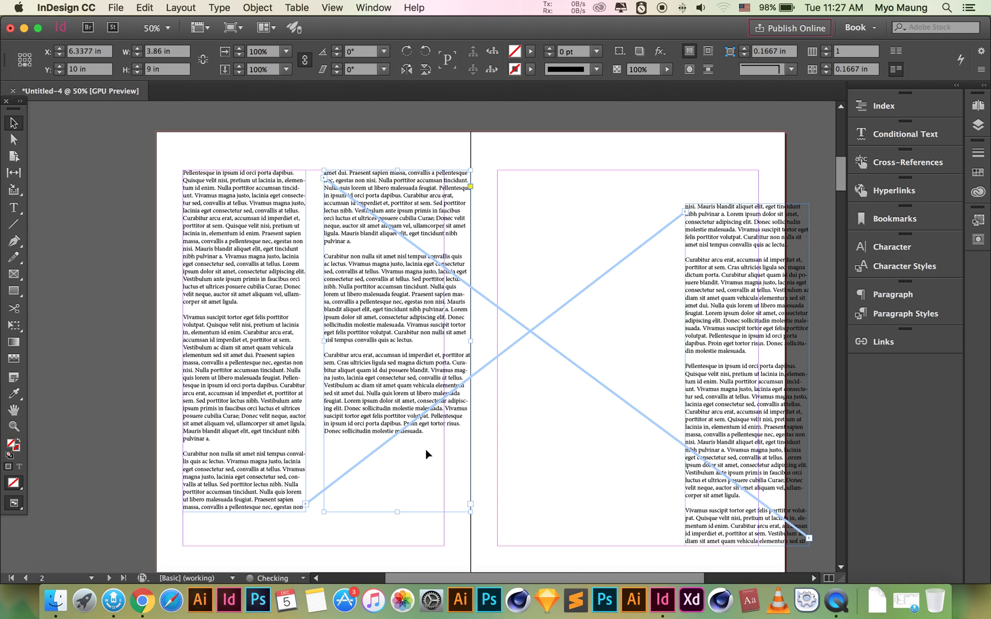
click(513, 459)
click(236, 469)
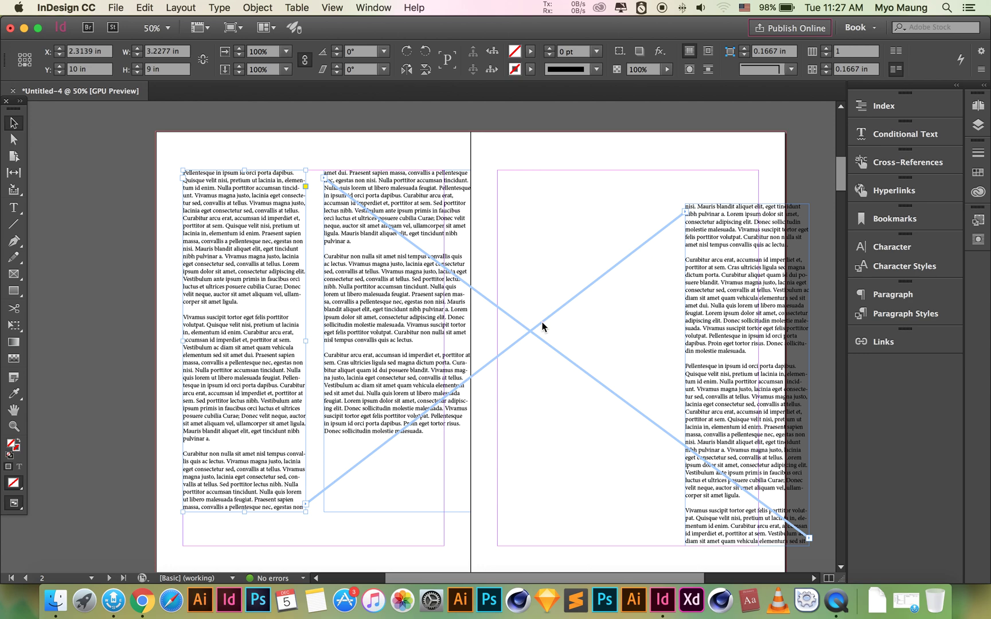
click(553, 240)
key(super+z)
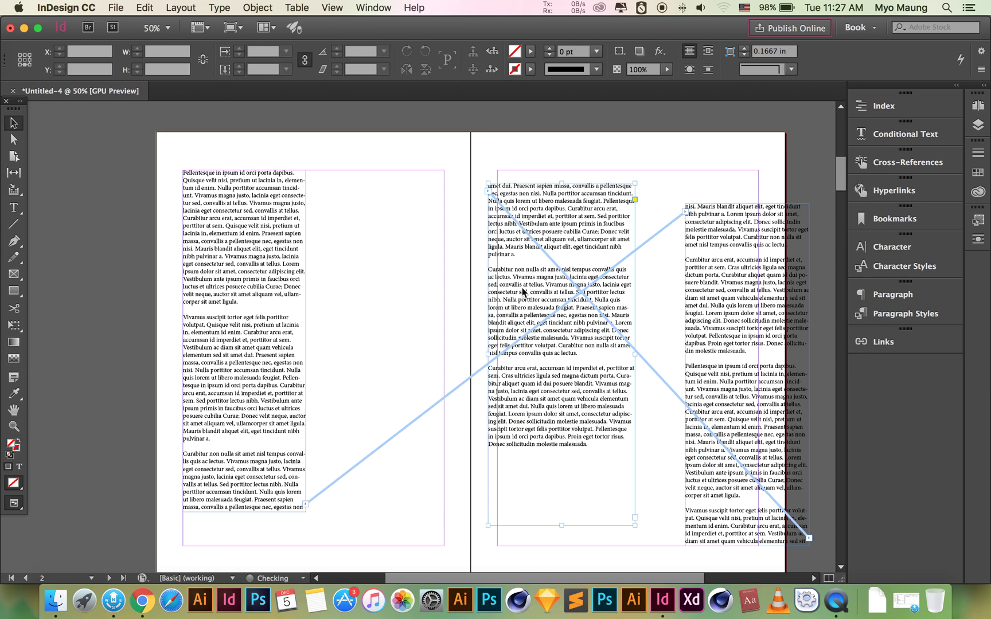
key(super+z)
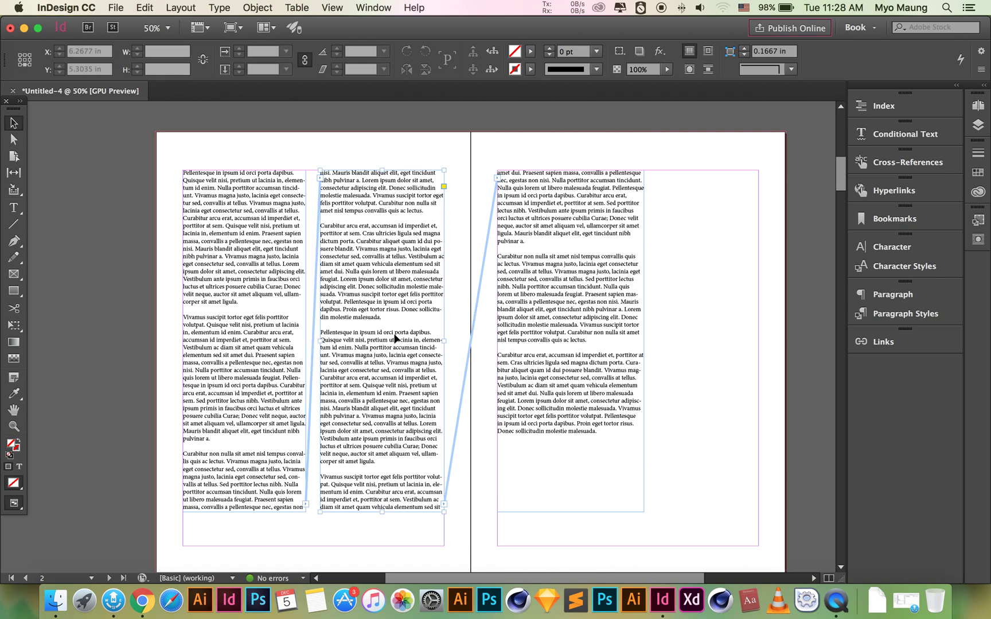
Delete the second column frame on page 2 and the threaded frame on page 3.
key(Delete)
click(528, 337)
key(Delete)
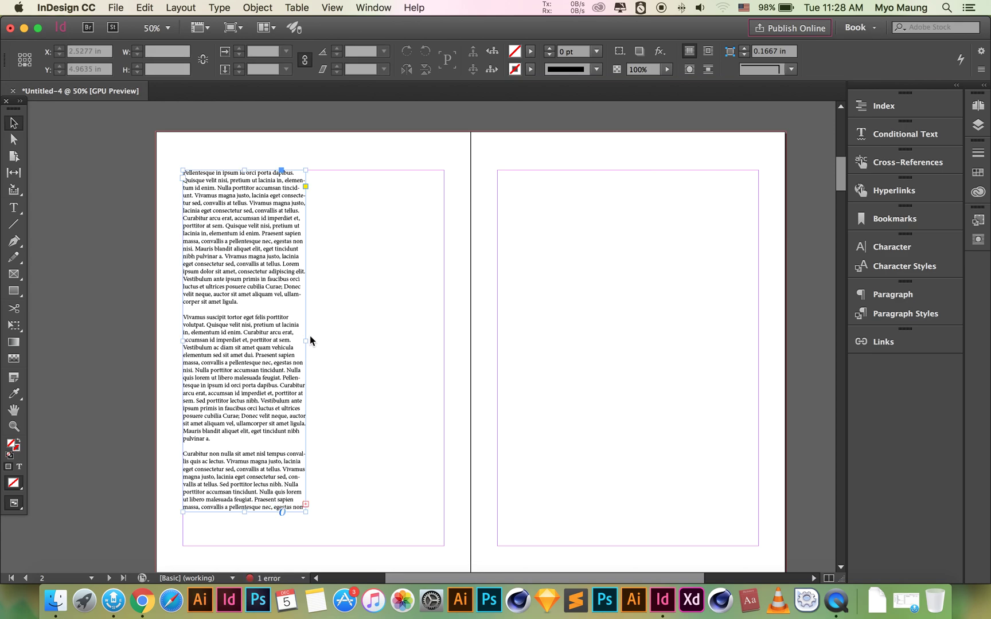
Enlarge the remaining page 2 text frame to fill the margins, about 6.87 in wide and 9.88 in high.
click(306, 340)
drag(307, 342, 442, 339)
scroll(504, 398, down, 2)
drag(306, 486, 307, 520)
click(489, 348)
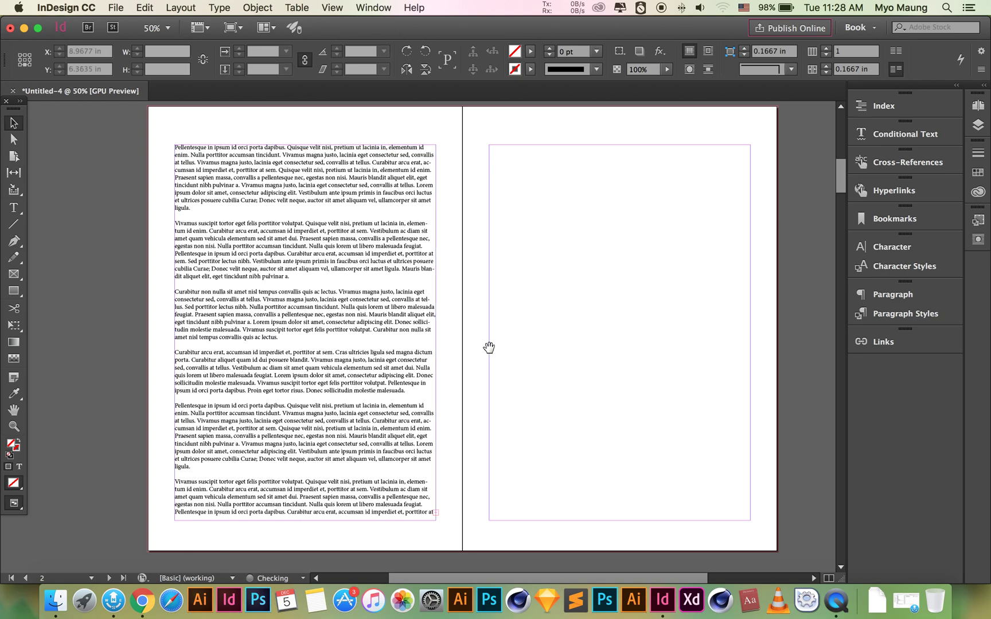
drag(489, 348, 498, 384)
key(super+a)
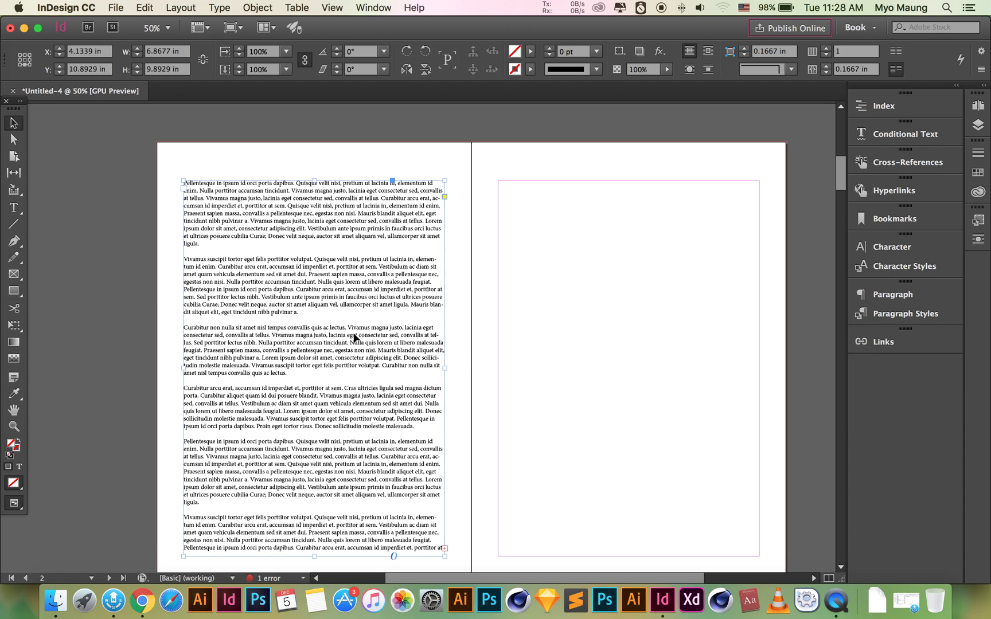
Try narrowing the page 2 frame to about 2.73 in and threading its overset text into a second column, and restore the full-width single frame.
drag(441, 372, 290, 547)
click(286, 548)
click(354, 430)
drag(354, 430, 392, 550)
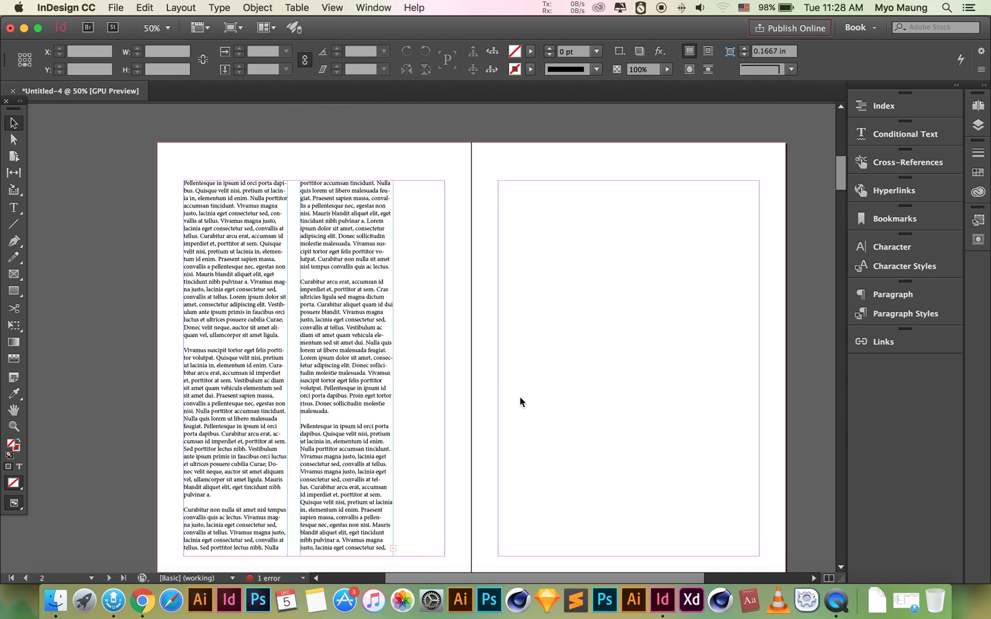
key(cmd+z)
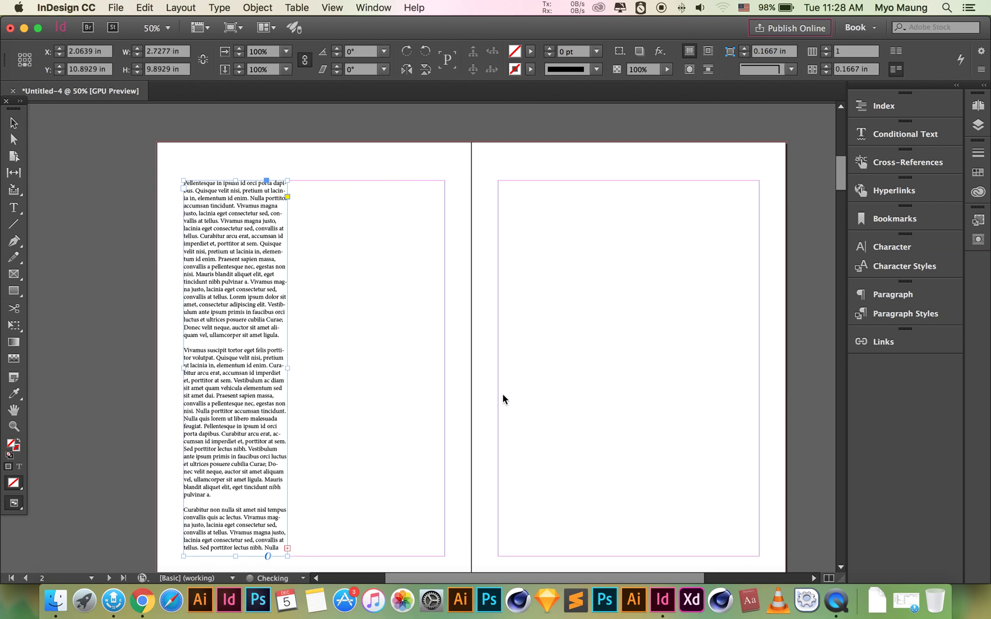
drag(288, 368, 444, 363)
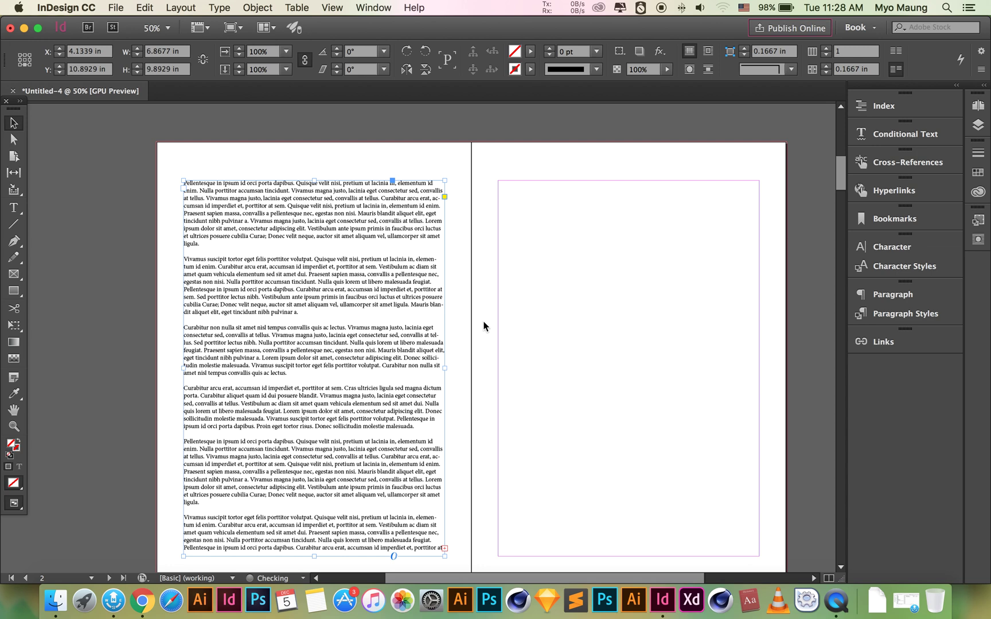
click(483, 326)
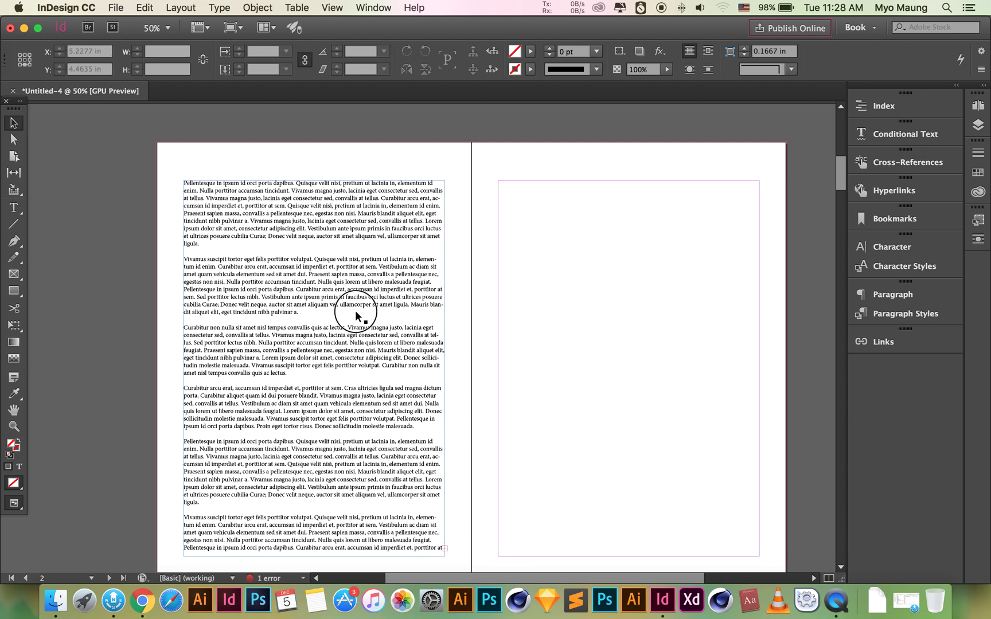
click(355, 310)
click(460, 312)
click(340, 310)
click(515, 307)
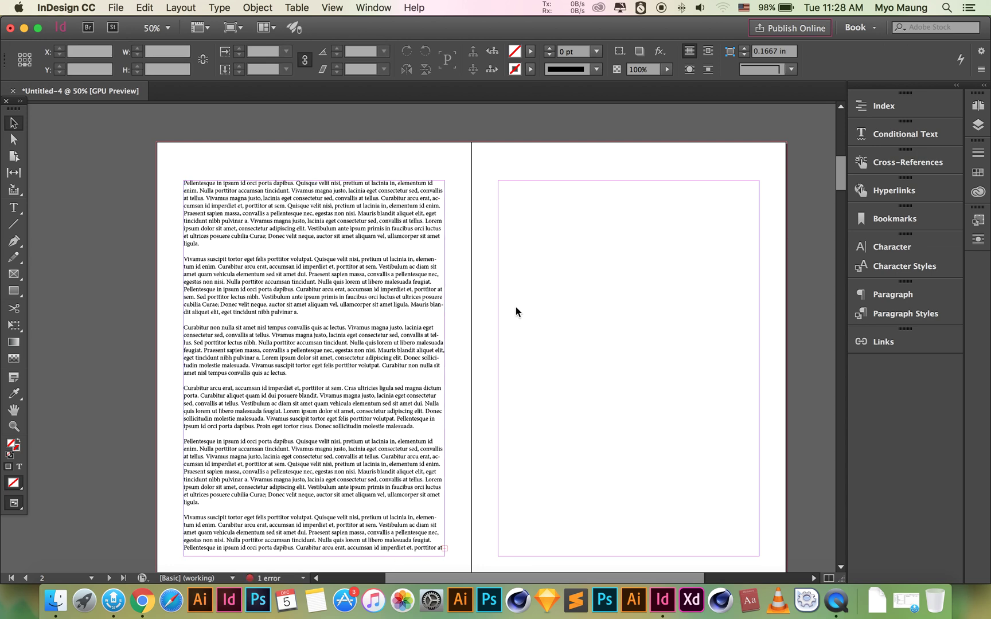
Open the Text Frame Options for the page 2 text frame and move the dialog clear of the text.
click(294, 305)
right_click(307, 232)
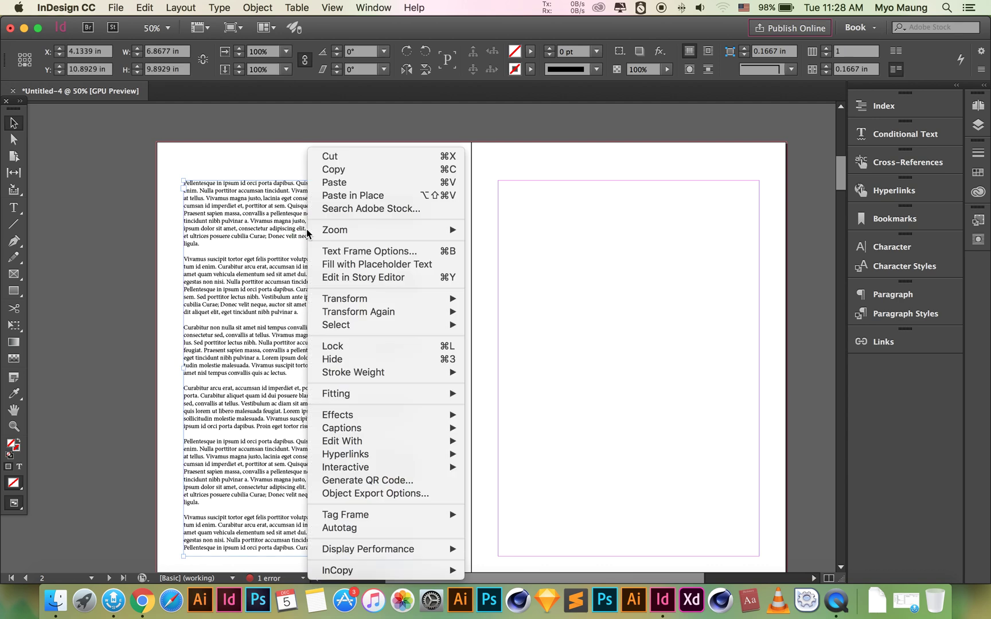
click(354, 251)
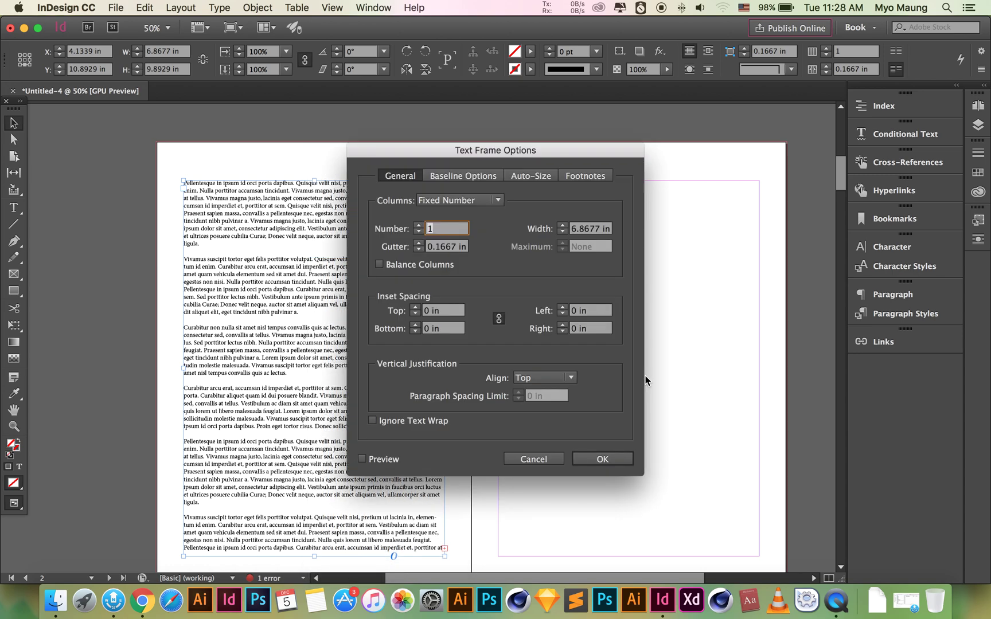
drag(498, 152, 628, 164)
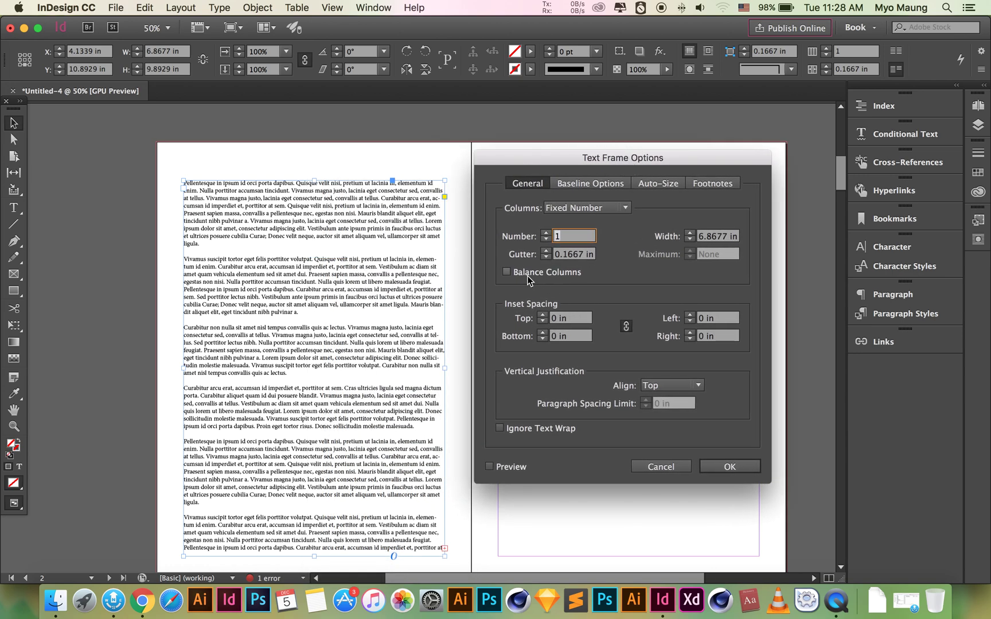